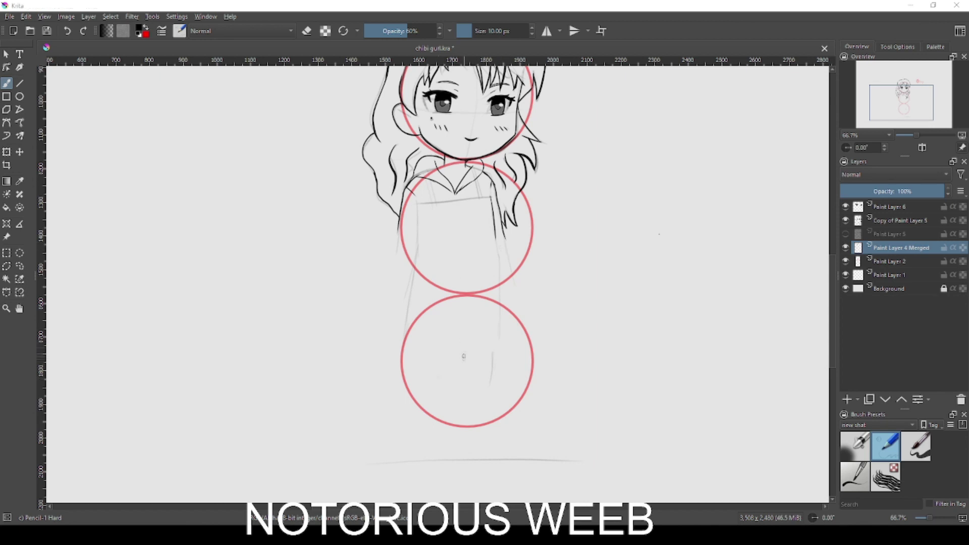
Step: Sketch the straight leg from the hip down to the ground line, with a rough foot, undoing the unwanted strokes
mouse_move(457, 404)
mouse_down()
mouse_move(459, 457)
mouse_move(482, 447)
mouse_up()
drag(499, 304, 485, 456)
key(ctrl+z)
key(ctrl+z)
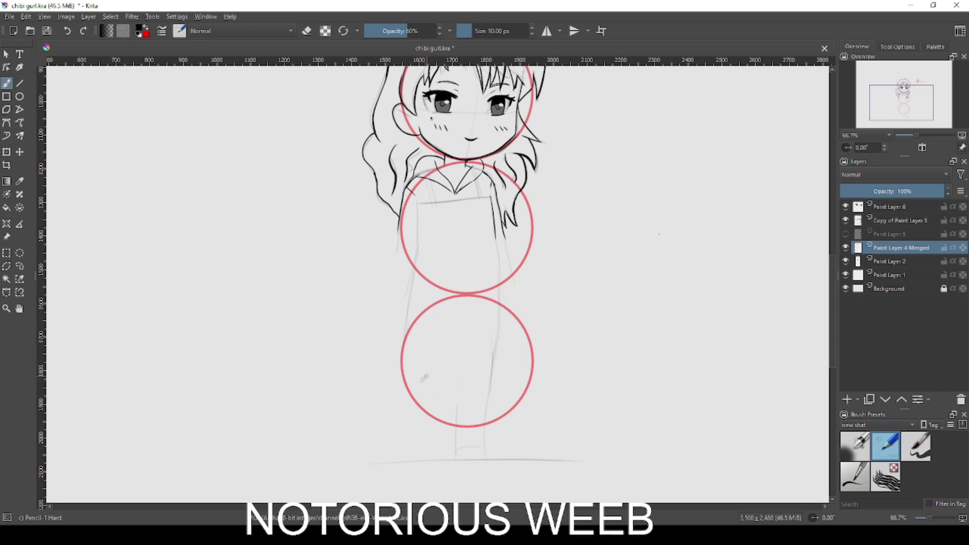
Step: Sketch the bent leg, with its inner and outer contours running from the hip through the knee to the foot
drag(437, 388, 422, 438)
drag(439, 425, 469, 380)
drag(452, 306, 473, 381)
drag(413, 328, 436, 391)
Step: Sketch rough hands at the ends of both arms and complete the left arm's outline
mouse_move(520, 294)
mouse_down()
mouse_move(534, 309)
mouse_move(518, 313)
mouse_up()
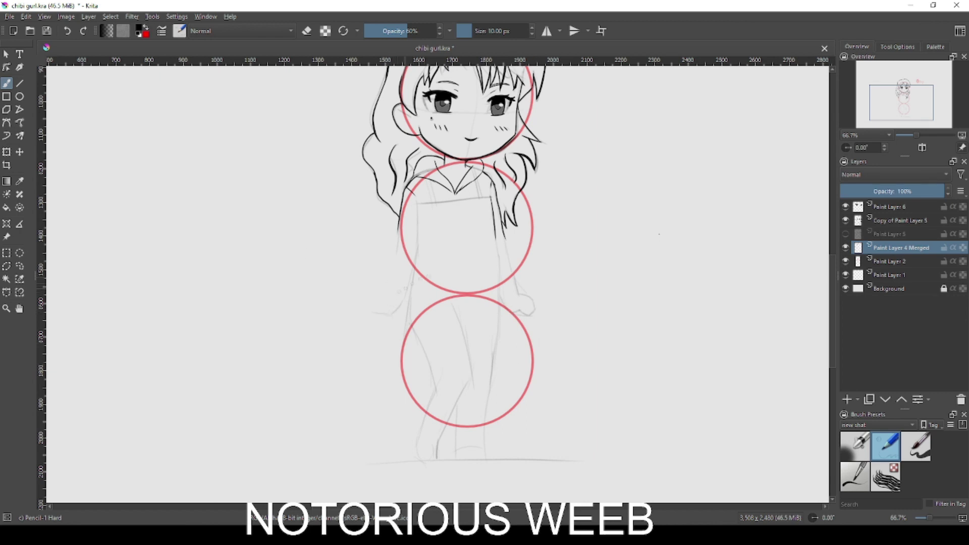
mouse_move(365, 309)
mouse_down()
mouse_move(371, 285)
mouse_move(391, 278)
mouse_up()
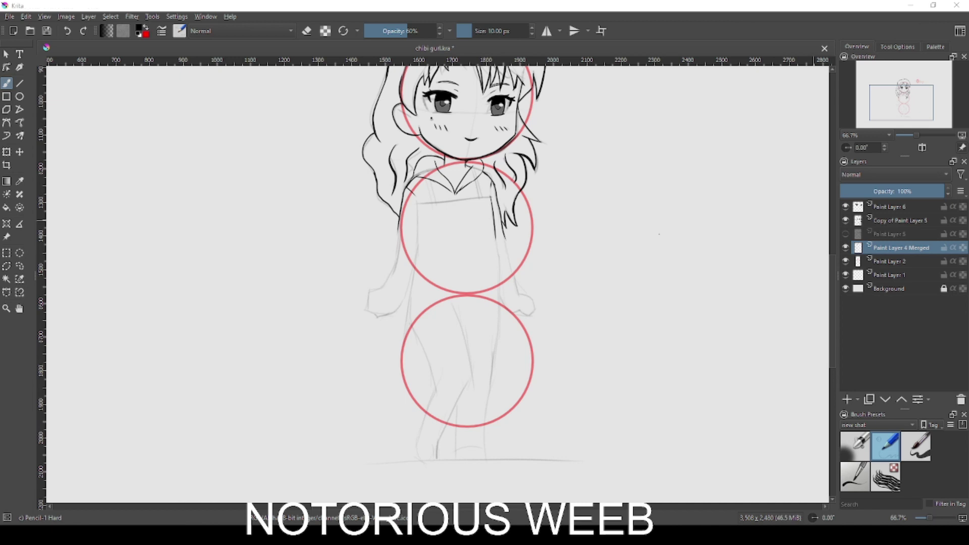
Step: Sketch the hoodie's lower side edge and a curved hem across the hips, undoing the unwanted attempts
drag(496, 237, 504, 290)
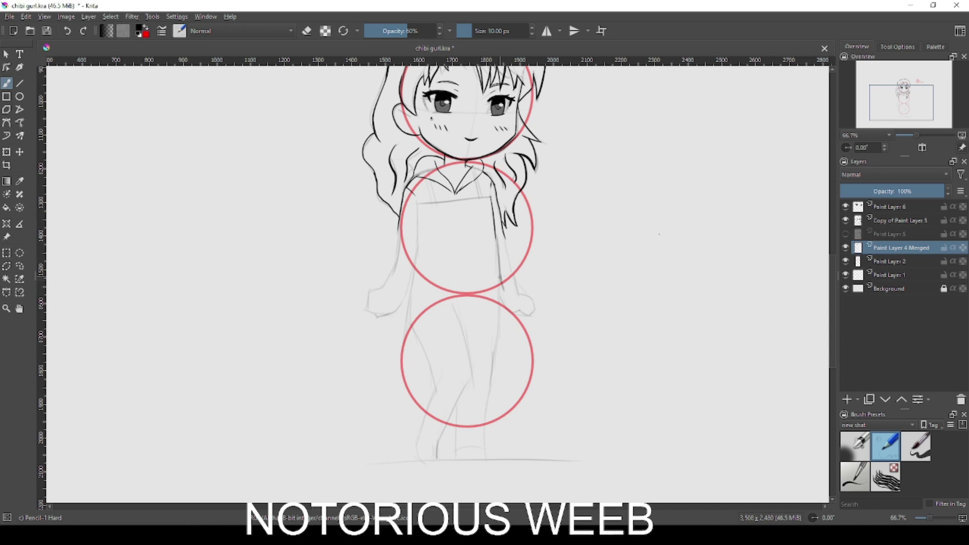
mouse_move(406, 310)
mouse_down()
mouse_move(514, 320)
mouse_move(506, 284)
mouse_up()
key(ctrl+z)
key(ctrl+z)
key(ctrl+z)
key(ctrl+z)
mouse_move(406, 311)
mouse_down()
mouse_move(478, 326)
mouse_move(520, 299)
mouse_up()
key(ctrl+z)
drag(408, 314, 505, 314)
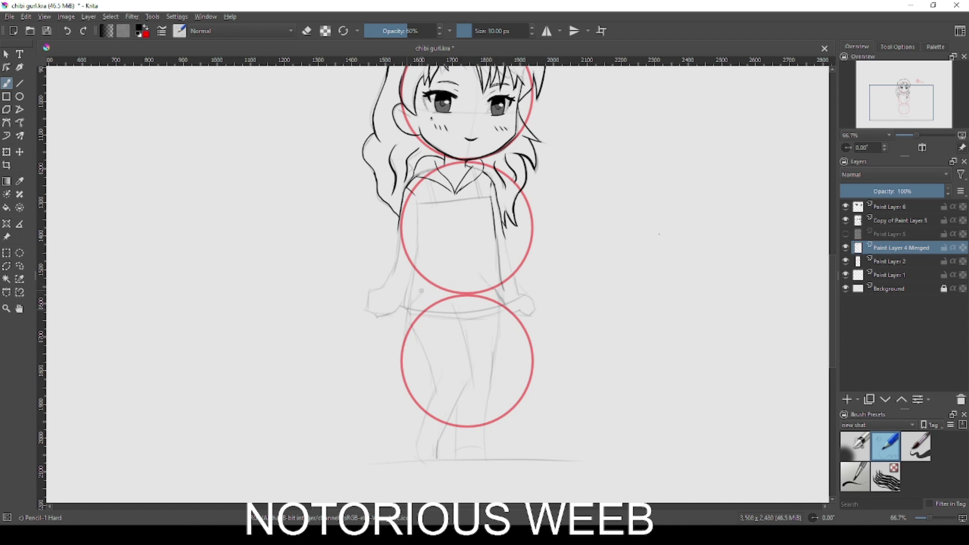
key(ctrl+z)
Step: Sketch the hoodie's front pocket and rough shoes on both feet, and save the drawing
drag(440, 270, 483, 269)
drag(458, 449, 458, 461)
mouse_move(480, 449)
mouse_down()
mouse_move(482, 465)
mouse_move(482, 455)
mouse_up()
key(ctrl+z)
scroll(558, 258, down, 4)
scroll(558, 259, up, 4)
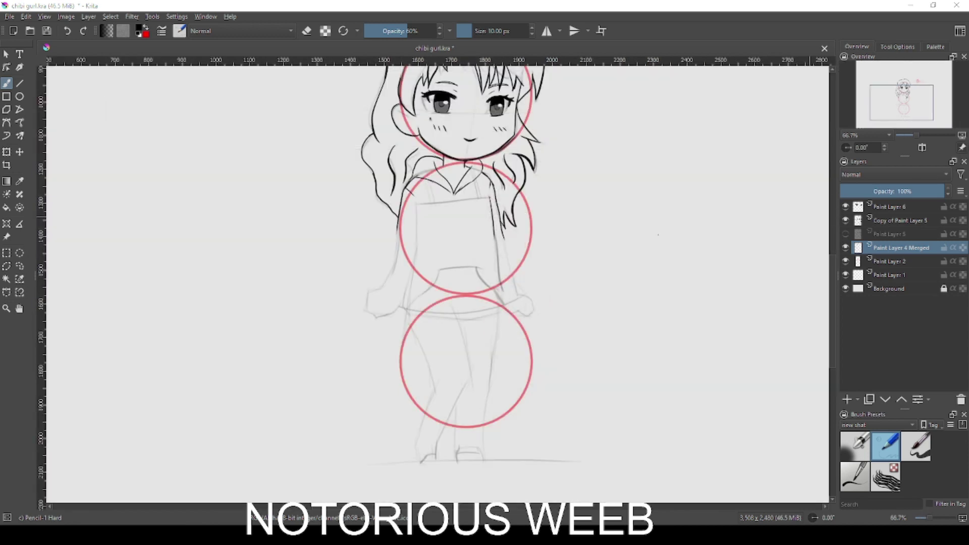
key(ctrl+s)
Step: Sketch baggy sleeve ends and cuffs around both wrists and refine the lower sides of the hoodie
scroll(510, 283, up, 3)
drag(212, 299, 280, 338)
mouse_move(211, 298)
mouse_down()
mouse_move(280, 338)
mouse_move(220, 299)
mouse_move(226, 288)
mouse_move(218, 289)
mouse_move(244, 275)
mouse_up()
drag(279, 343, 280, 321)
mouse_move(518, 327)
mouse_down()
mouse_move(502, 333)
mouse_move(549, 294)
mouse_move(536, 308)
mouse_move(543, 289)
mouse_move(501, 215)
mouse_move(511, 242)
mouse_up()
drag(222, 296, 262, 239)
Step: Flip the canvas view horizontally and back to examine the proportions of the body sketch
scroll(253, 249, down, 3)
drag(393, 251, 538, 350)
key(m)
key(m)
key(m)
key(m)
key(m)
Step: Select the Copy of Paint Layer 5 layer, choose the line brush preset and set the brush smoothing to Stabilizer
scroll(513, 328, up, 3)
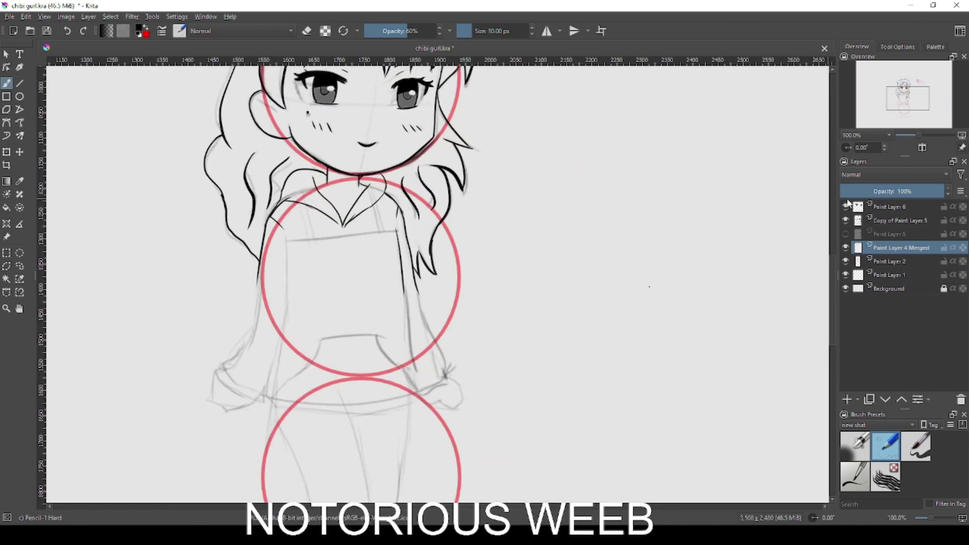
click(852, 220)
click(854, 476)
click(897, 46)
click(933, 71)
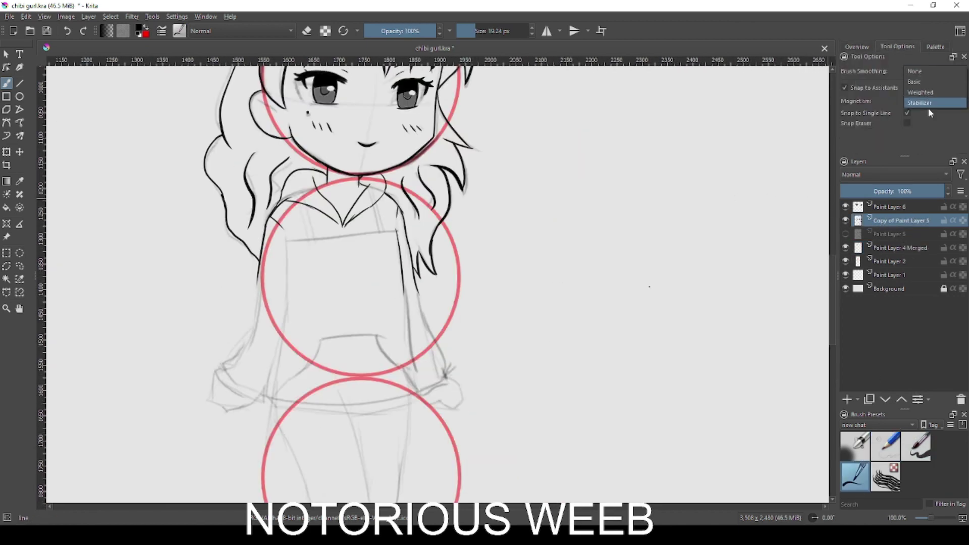
click(928, 104)
click(856, 47)
Step: Ink the first lines of the left sleeve's outer edge and cuff, and hide Paint Layer 2 with the red guide circles
scroll(326, 326, up, 1)
drag(326, 325, 459, 339)
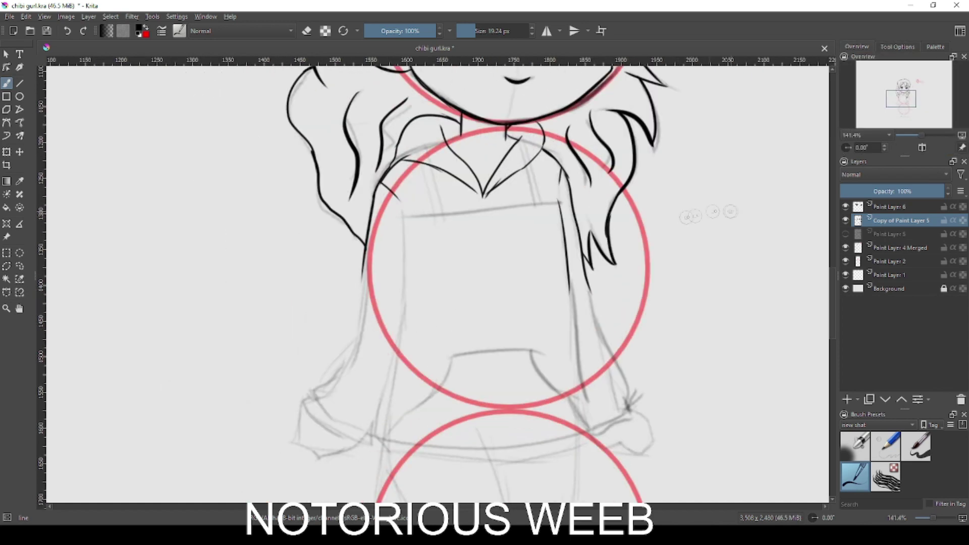
drag(316, 399, 327, 414)
drag(365, 247, 354, 337)
click(845, 261)
Step: Ink both inner side edges of the hoodie body and the ends of its upper hem line, undoing unwanted strokes
scroll(636, 328, down, 3)
scroll(638, 355, up, 2)
mouse_move(638, 356)
mouse_down()
mouse_move(558, 298)
mouse_move(549, 266)
mouse_up()
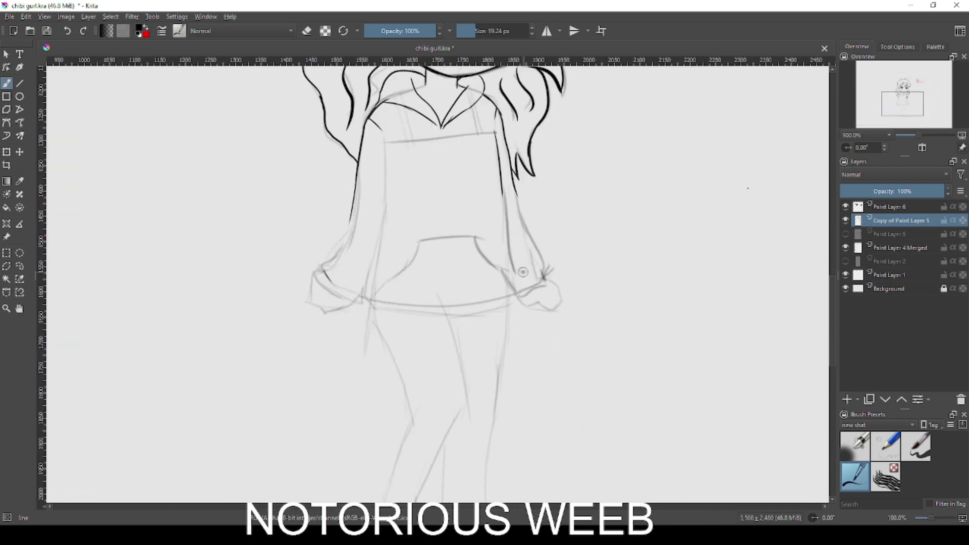
mouse_move(506, 296)
mouse_down()
mouse_move(528, 277)
mouse_move(504, 190)
mouse_up()
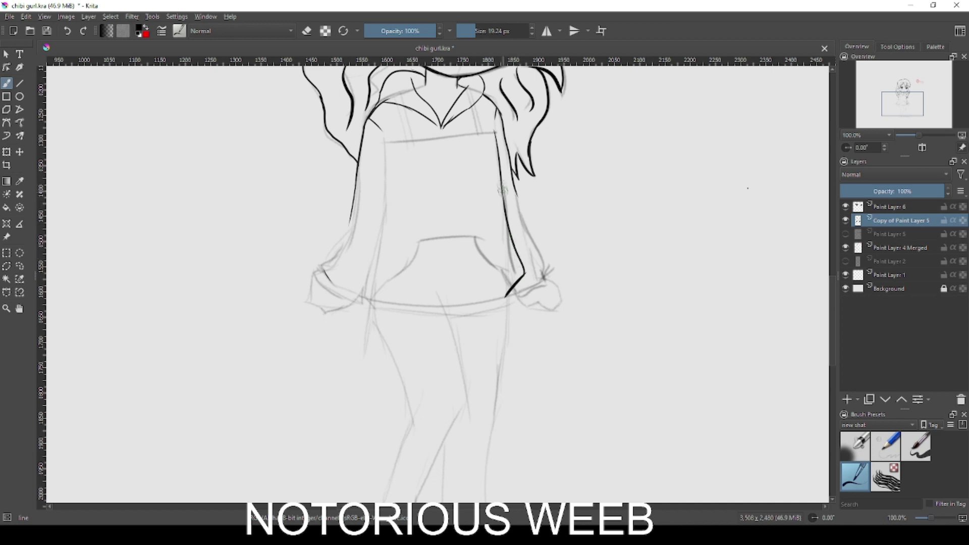
drag(506, 296, 481, 300)
drag(359, 296, 418, 308)
drag(370, 266, 361, 298)
mouse_move(385, 161)
mouse_down()
mouse_move(372, 283)
mouse_move(382, 175)
mouse_up()
key(ctrl+z)
key(ctrl+z)
key(ctrl+z)
key(ctrl+z)
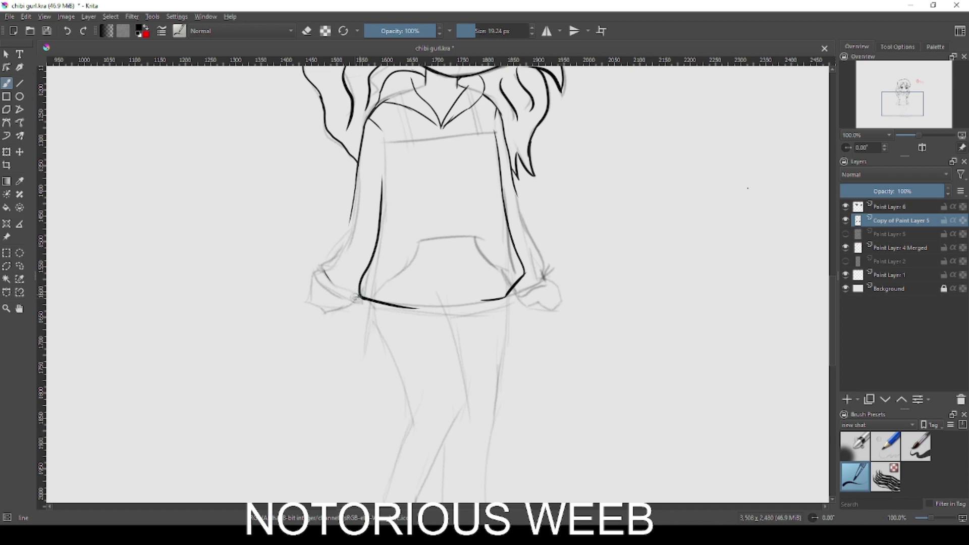
Step: Ink the left sleeve's outer edge and cuff together with the hand below it
mouse_move(359, 296)
mouse_down()
mouse_move(329, 276)
mouse_move(354, 295)
mouse_move(357, 172)
mouse_up()
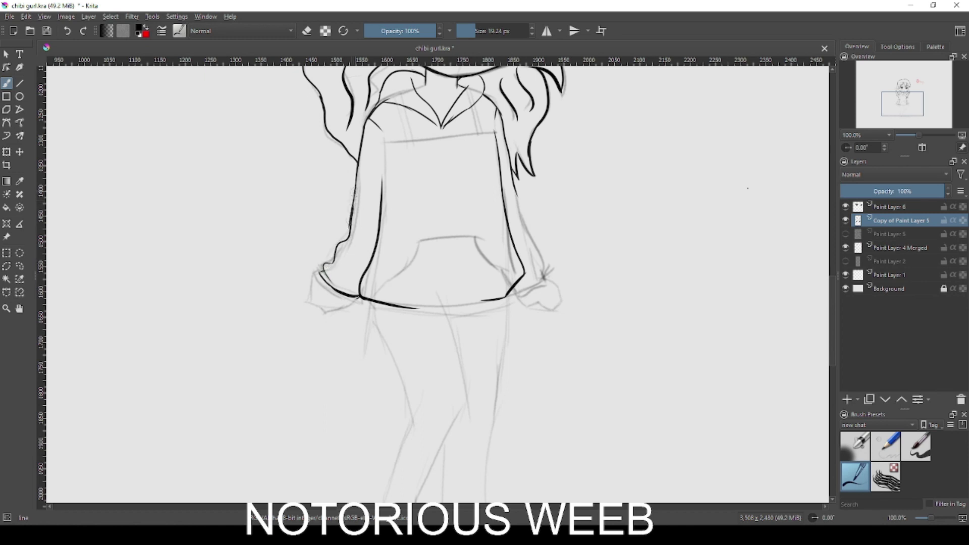
drag(319, 273, 329, 308)
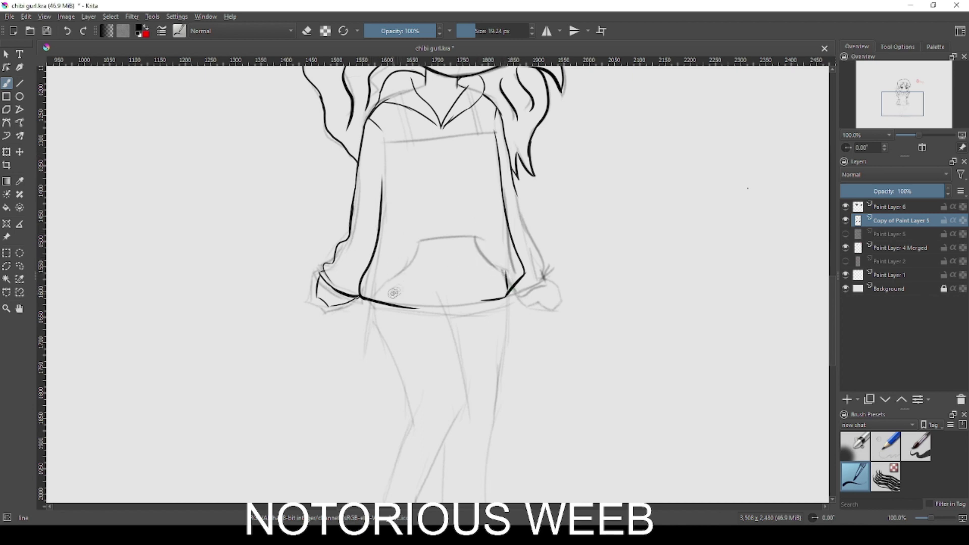
Step: Ink the front pocket's top, curved openings and short side edges, and erase the overshoot at its upper left corner
mouse_move(379, 299)
mouse_down()
mouse_move(402, 239)
mouse_move(380, 283)
mouse_move(425, 234)
mouse_move(383, 284)
mouse_move(413, 231)
mouse_move(382, 285)
mouse_move(418, 228)
mouse_move(408, 217)
mouse_move(477, 233)
mouse_up()
key(ctrl+z)
drag(412, 239, 480, 234)
drag(475, 236, 507, 273)
key(ctrl+z)
mouse_move(474, 236)
mouse_down()
mouse_move(506, 273)
mouse_move(486, 212)
mouse_move(505, 271)
mouse_move(456, 229)
mouse_move(472, 225)
mouse_move(486, 245)
mouse_up()
key(ctrl+z)
key(e)
drag(407, 243, 415, 229)
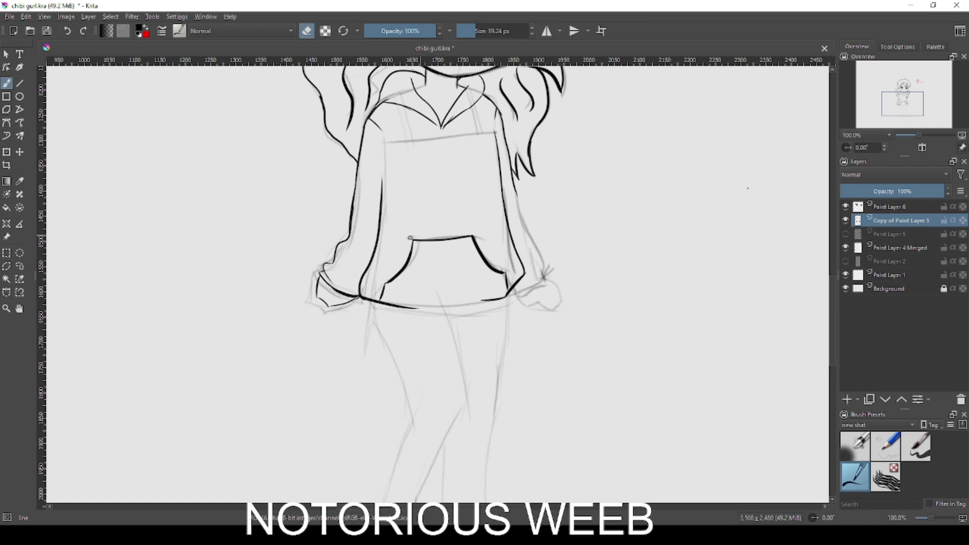
key(e)
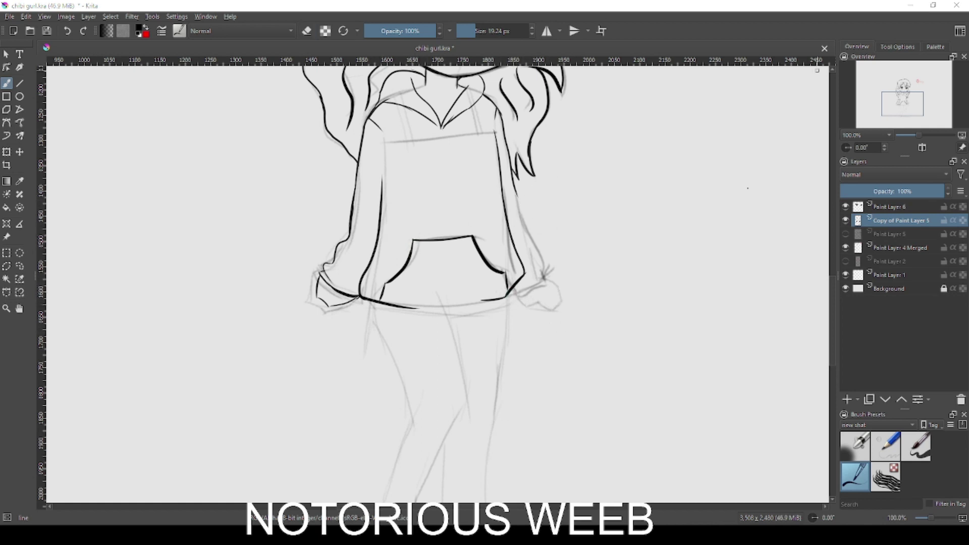
Step: Reduce the brush size and ink the right sleeve's outer edge from the shoulder down to the cuff
drag(544, 223, 539, 223)
drag(513, 181, 534, 243)
key(ctrl+z)
mouse_move(512, 183)
mouse_down()
mouse_move(542, 248)
mouse_move(542, 277)
mouse_move(527, 225)
mouse_move(545, 273)
mouse_up()
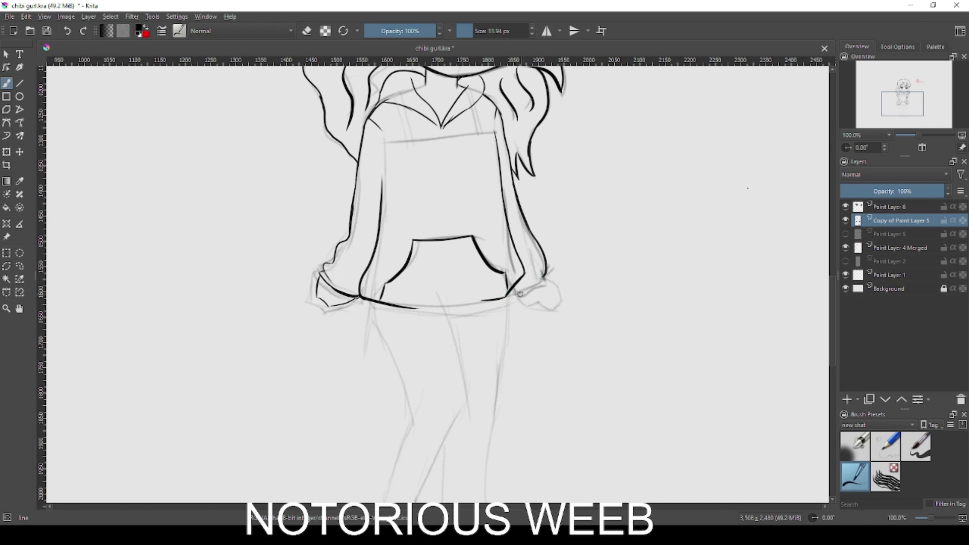
Step: Ink the right sleeve's cuff and the hand below it, undoing the strokes that miss the sketch
key(ctrl+z)
mouse_move(510, 290)
mouse_down()
mouse_move(549, 288)
mouse_move(517, 295)
mouse_move(545, 278)
mouse_move(562, 302)
mouse_move(526, 307)
mouse_up()
key(ctrl+z)
key(ctrl+z)
mouse_move(525, 307)
mouse_down()
mouse_move(561, 299)
mouse_move(551, 310)
mouse_up()
key(ctrl+z)
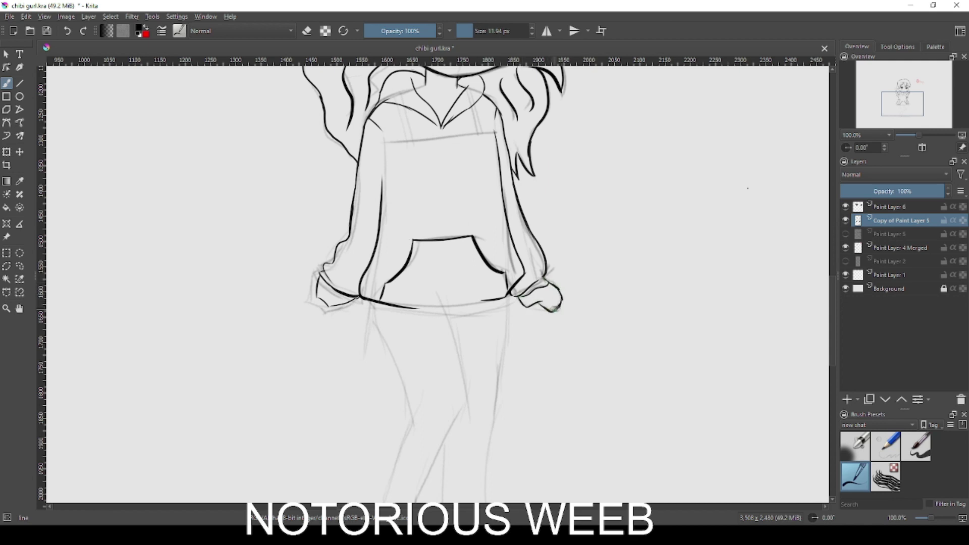
Step: Ink the lower edge of the hoodie's hem band from one side of the hips to the other
scroll(575, 261, down, 3)
scroll(574, 260, up, 3)
scroll(490, 273, down, 3)
key(m)
key(m)
mouse_move(410, 207)
mouse_down()
mouse_move(421, 221)
mouse_move(411, 221)
mouse_up()
scroll(457, 348, up, 3)
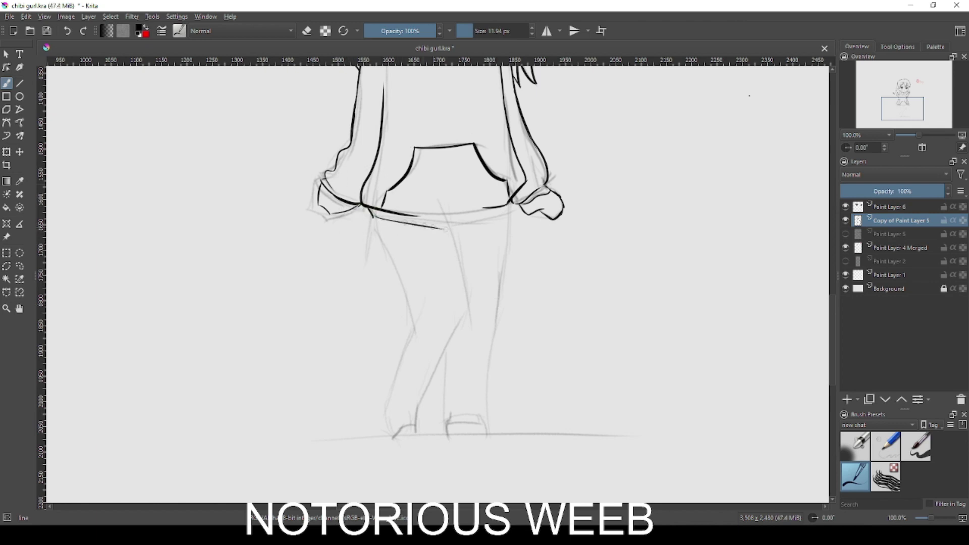
drag(370, 215, 449, 225)
key(ctrl+z)
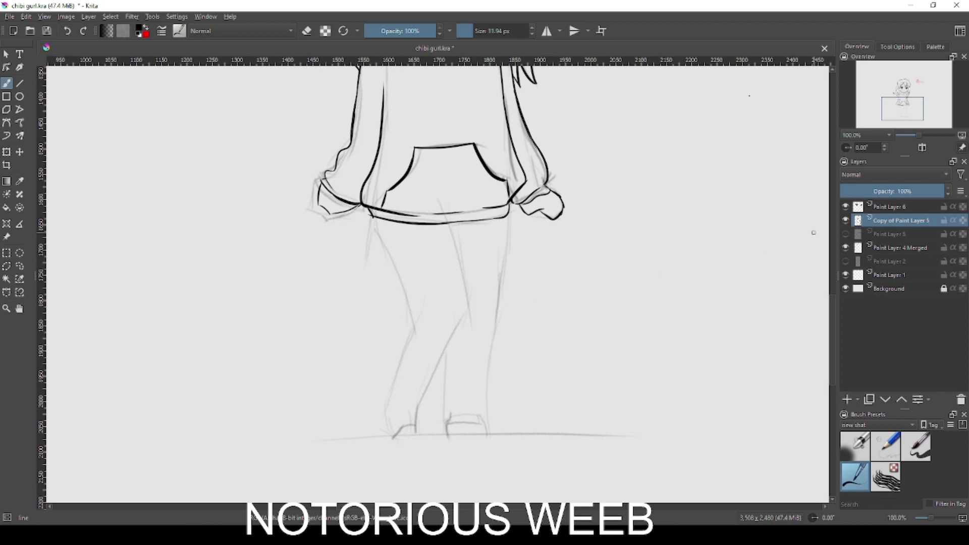
Step: Ink the straight leg's outer edge from the hoodie hem down to the ankle
drag(481, 414, 510, 237)
key(ctrl+z)
drag(490, 327, 506, 245)
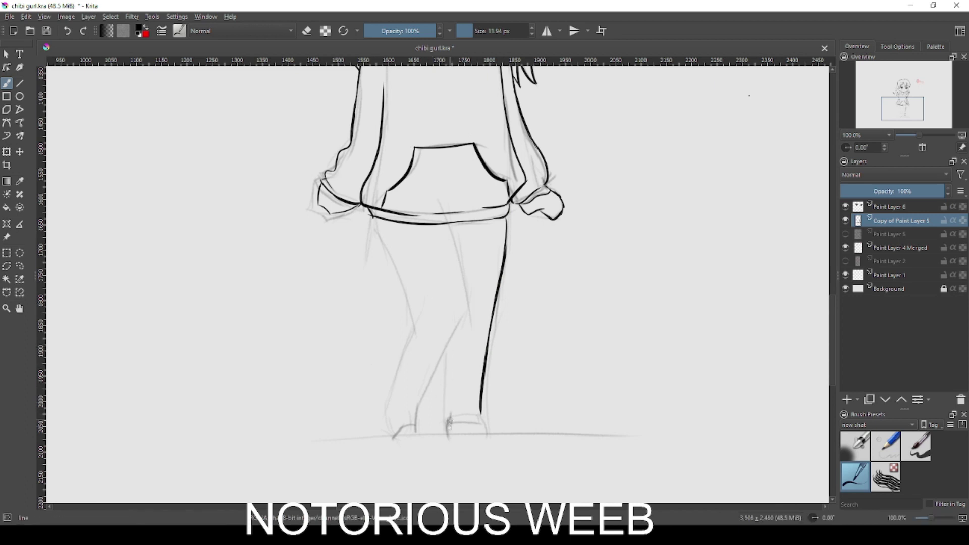
Step: Ink the bent leg's inner contour from thigh to ankle and the straight leg's inner line below the knee
drag(419, 405, 467, 313)
mouse_move(448, 226)
mouse_down()
mouse_move(471, 299)
mouse_move(455, 332)
mouse_move(458, 239)
mouse_up()
key(ctrl+z)
key(ctrl+z)
drag(458, 333, 458, 244)
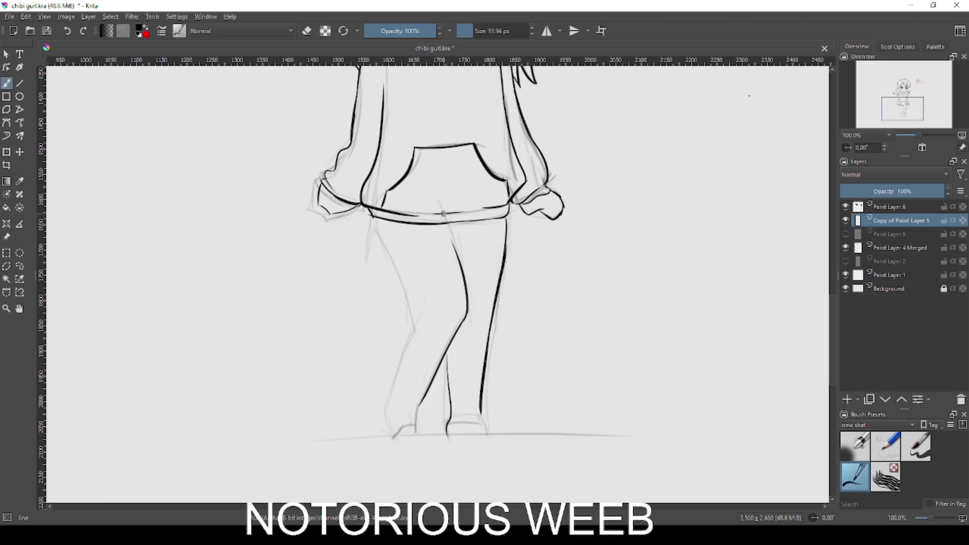
Step: Ink the bent leg's outer contour from the hem to the heel and the outlines of both shoes
drag(376, 221, 418, 315)
key(ctrl+z)
drag(374, 218, 414, 356)
key(e)
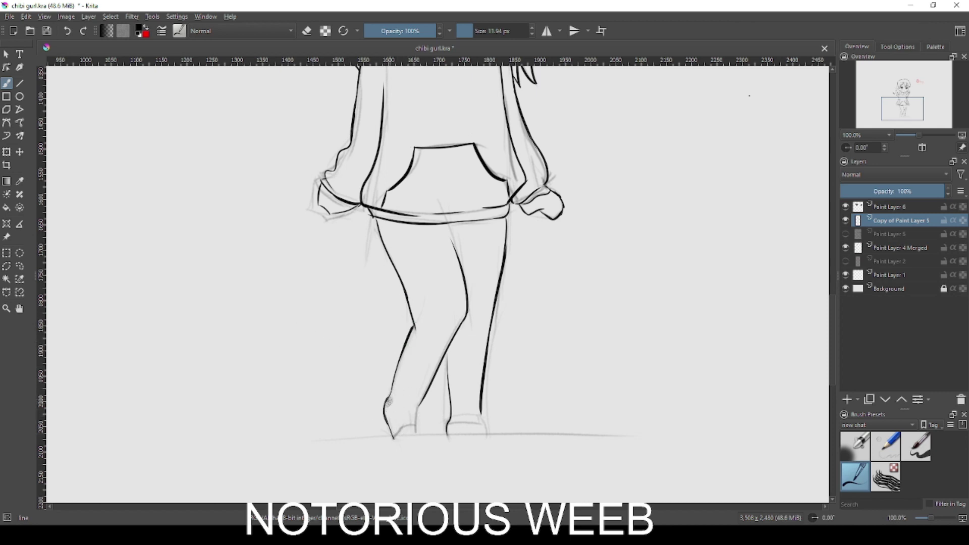
click(897, 47)
click(856, 47)
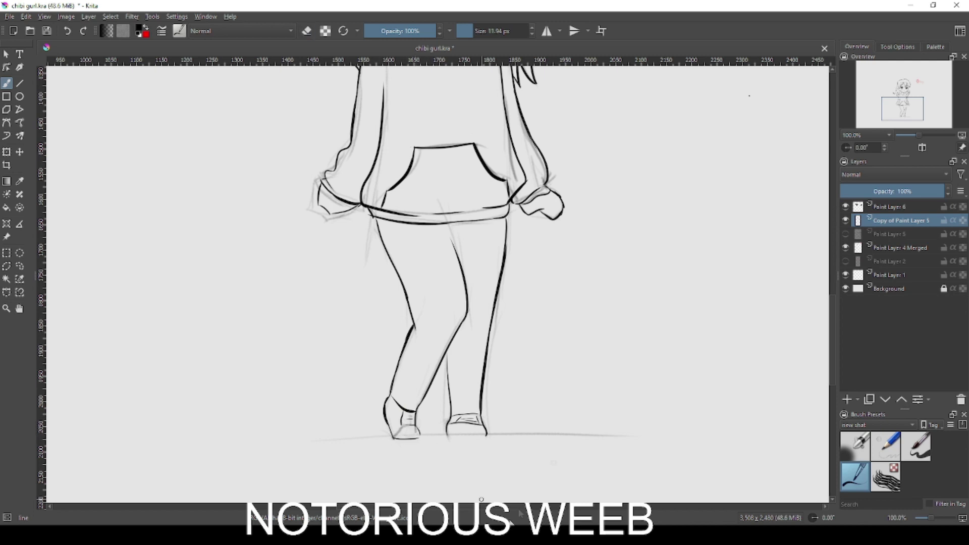
Step: On Paint Layer 4 Merged, doodle a simple face with eyes, nose and mouth on the hoodie's chest using the pencil preset
scroll(580, 344, down, 4)
scroll(570, 283, up, 3)
drag(529, 252, 488, 268)
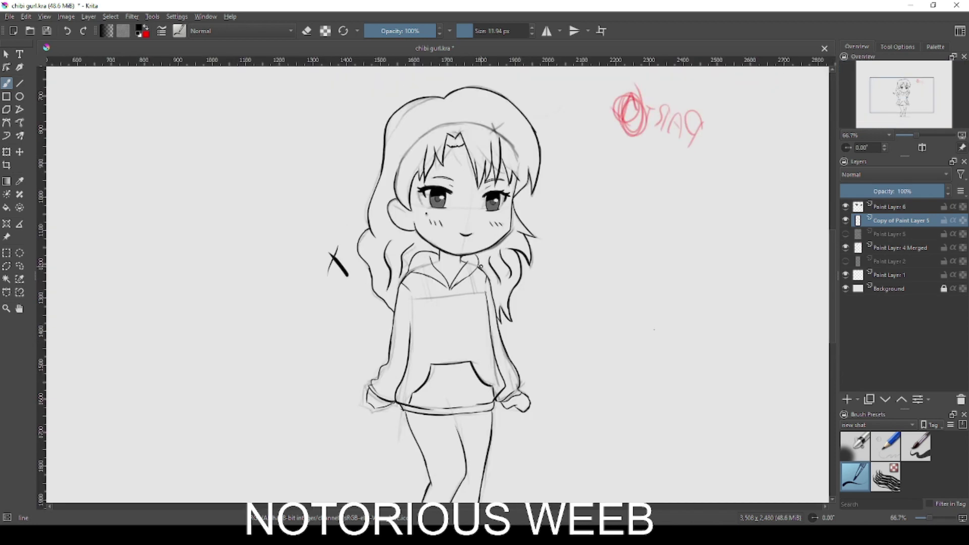
key(Page_Down)
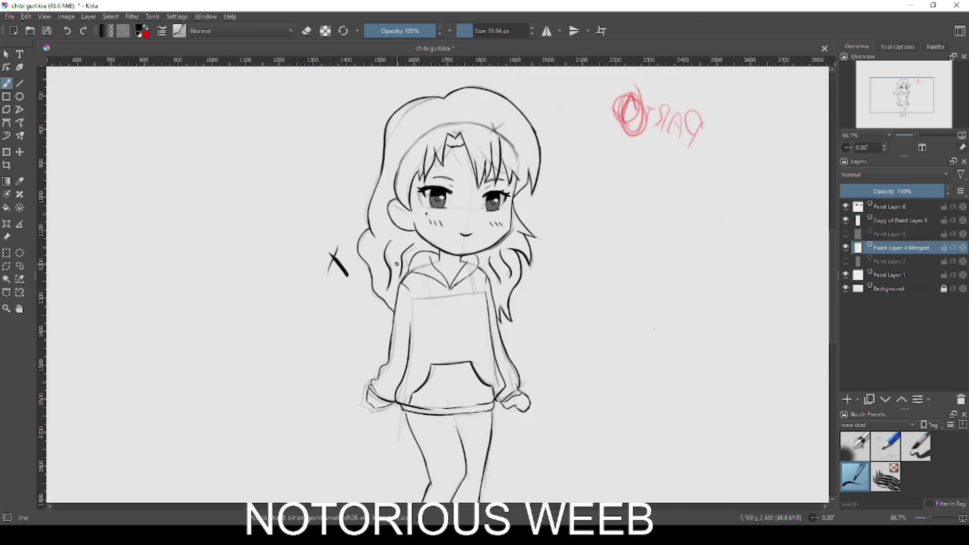
scroll(441, 339, up, 2)
click(891, 451)
mouse_move(413, 268)
mouse_down()
mouse_move(403, 282)
mouse_move(436, 266)
mouse_up()
mouse_move(417, 244)
mouse_down()
mouse_move(419, 292)
mouse_move(452, 314)
mouse_up()
drag(488, 269, 501, 256)
drag(491, 243, 493, 284)
drag(427, 329, 483, 329)
scroll(683, 265, down, 4)
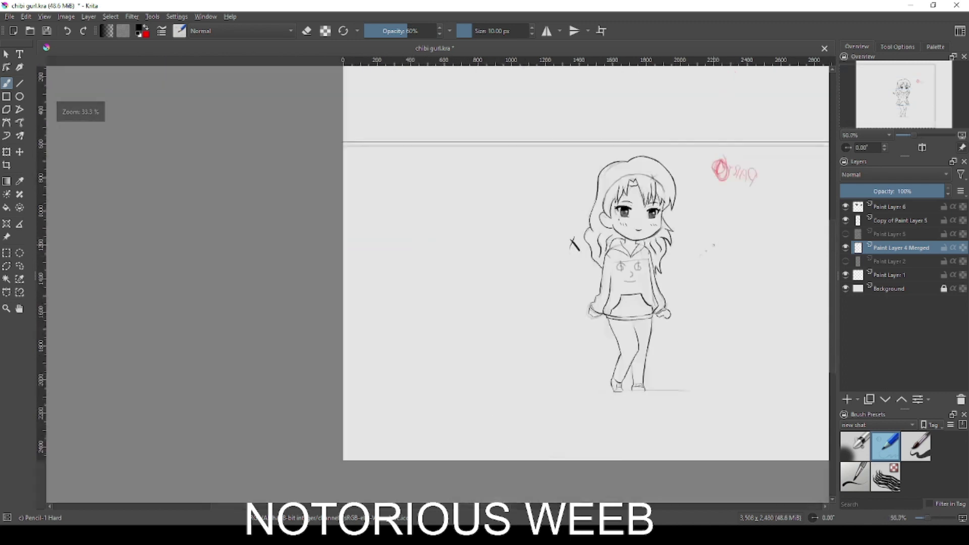
Step: On Copy of Paint Layer 5, paint over the stray X mark and outer left hair line in the sampled background colour at about 110 px
scroll(695, 259, up, 1)
scroll(681, 263, up, 2)
scroll(489, 214, up, 1)
scroll(488, 214, down, 1)
drag(485, 201, 547, 351)
click(900, 221)
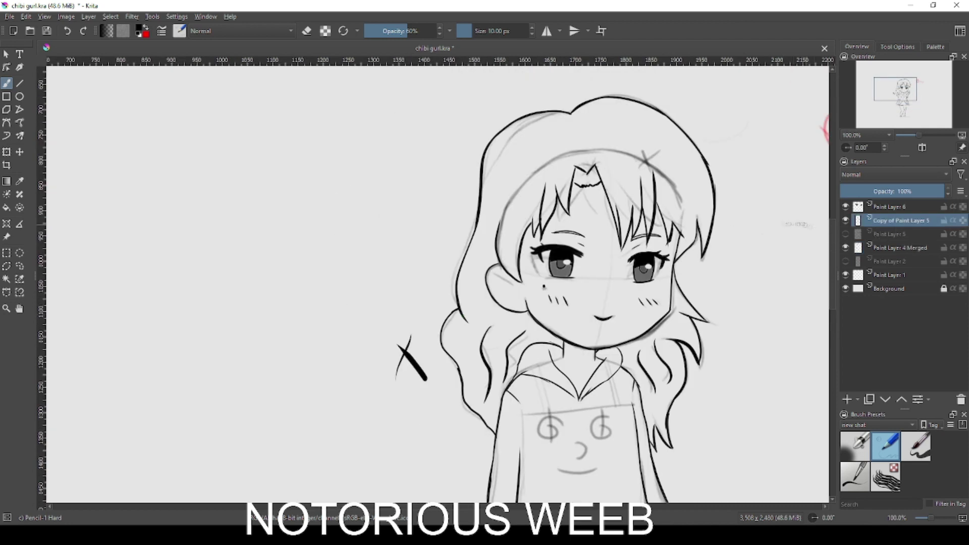
key(slash)
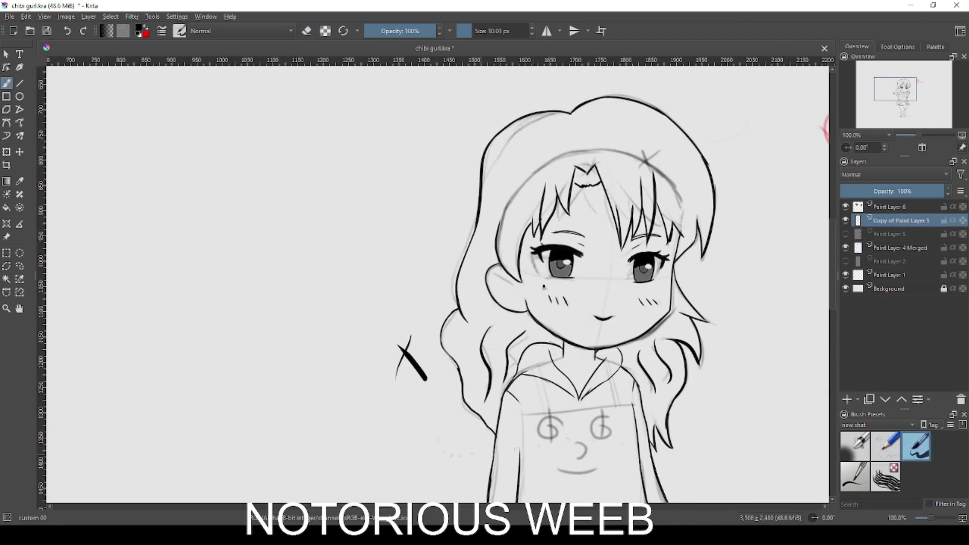
click(499, 34)
ctrl+click(429, 328)
shift+drag(440, 330, 319, 324)
mouse_move(405, 349)
mouse_down()
mouse_move(434, 317)
mouse_move(449, 400)
mouse_up()
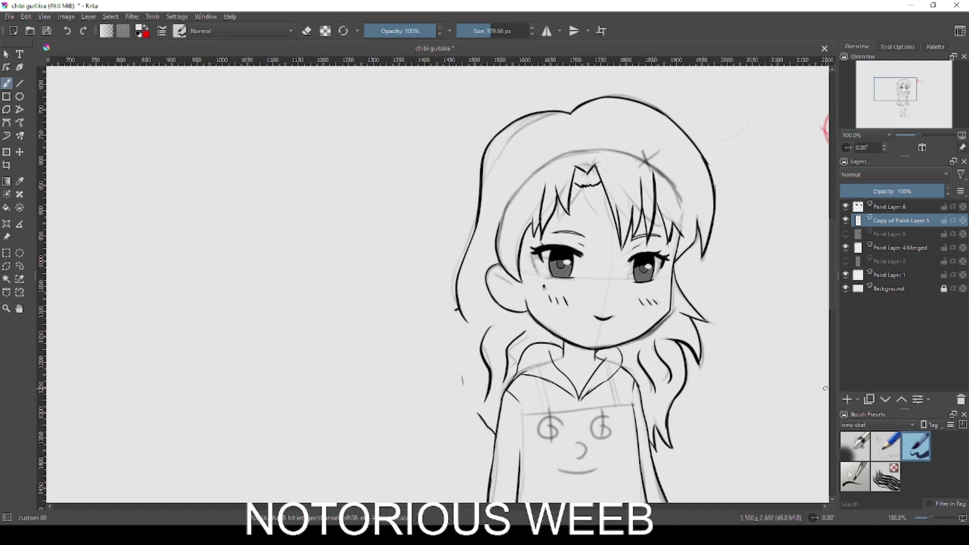
Step: Redraw the outer left hair beside the neck as pointed wavy strands with the black line brush
click(855, 477)
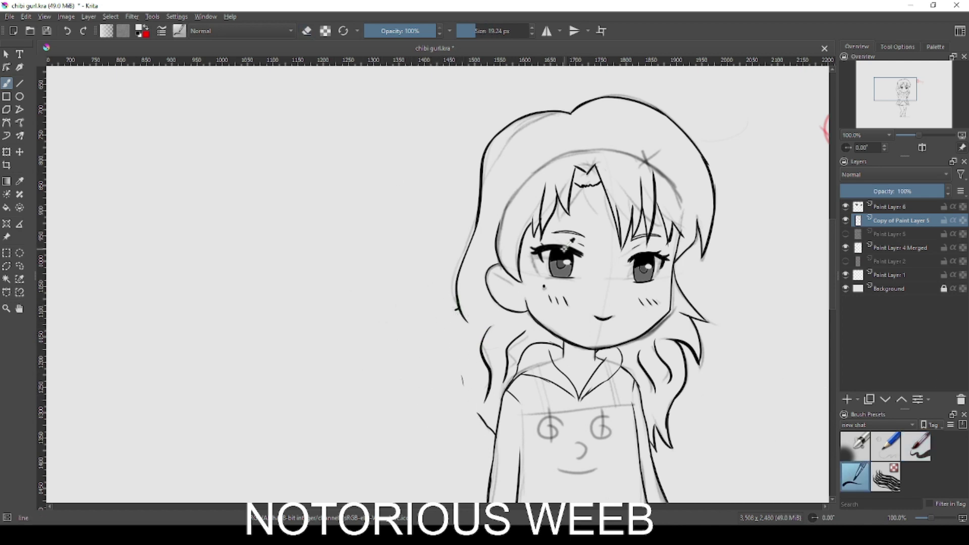
mouse_move(457, 311)
mouse_down()
mouse_move(443, 376)
mouse_move(477, 438)
mouse_up()
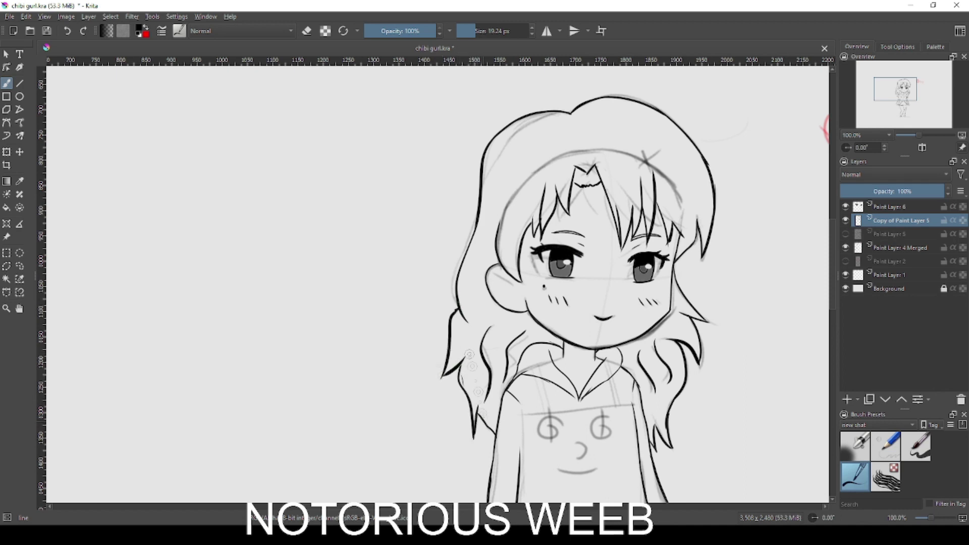
Step: Hide the Paint Layer 4 Merged sketch layer and inspect the line art around the hoodie hem in mirrored view
click(845, 249)
scroll(387, 245, down, 3)
scroll(492, 302, up, 1)
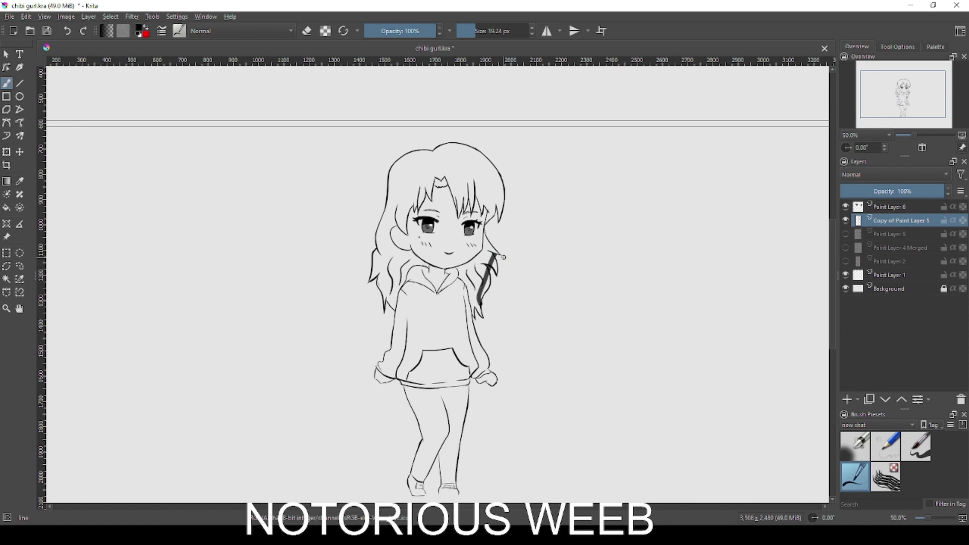
drag(488, 302, 484, 266)
key(m)
key(m)
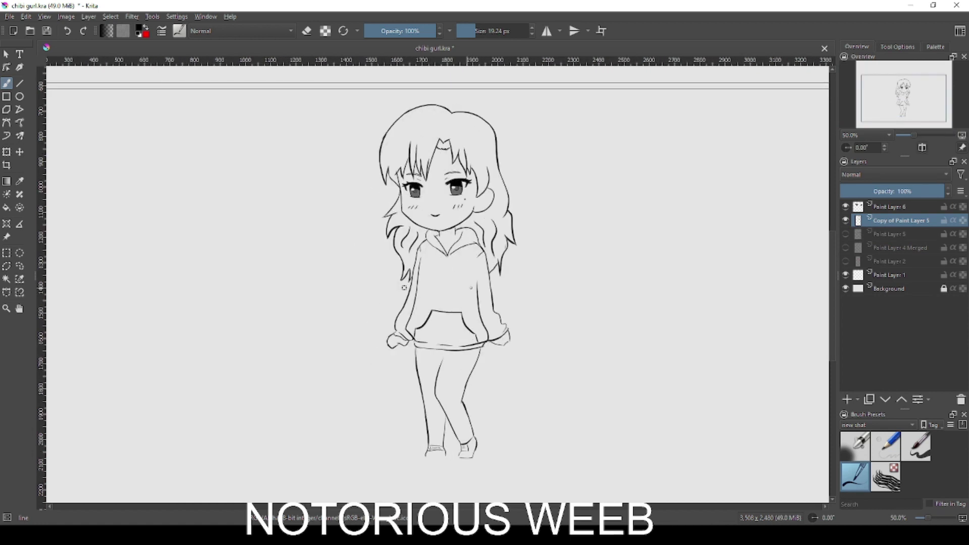
scroll(469, 332, up, 5)
drag(621, 304, 442, 232)
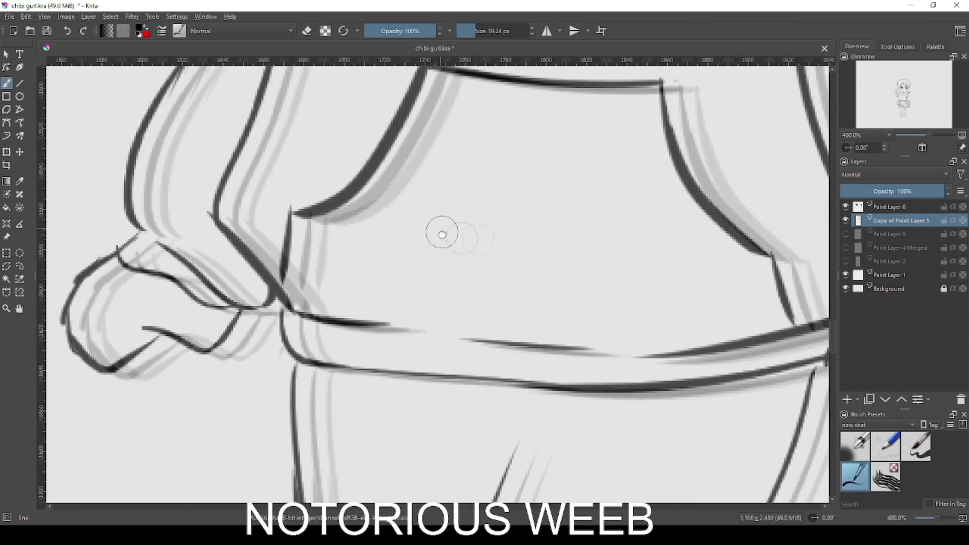
Step: Reduce the brush to about 8 px and retouch the hoodie hem's left corner and thin lower line
shift+drag(497, 267, 474, 252)
drag(281, 296, 290, 337)
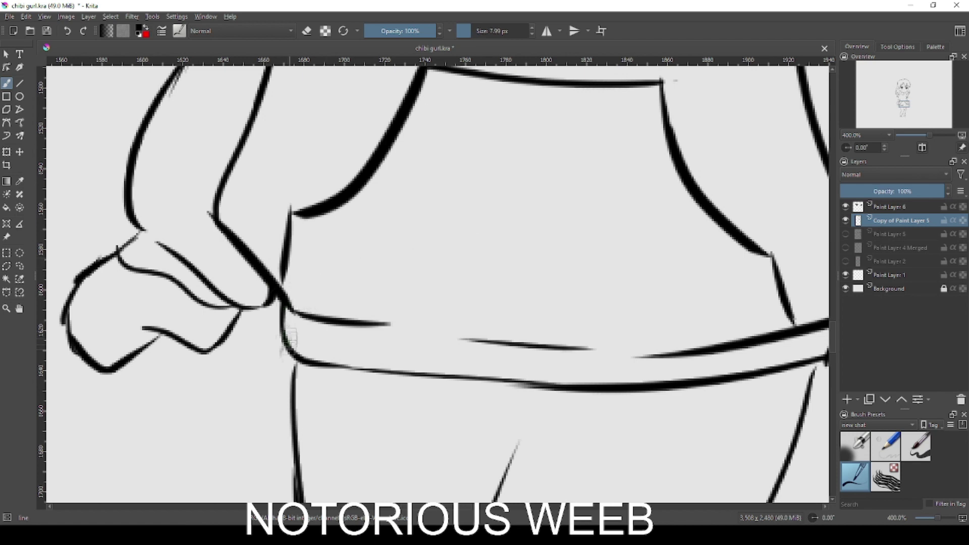
drag(329, 303, 265, 260)
drag(250, 320, 399, 339)
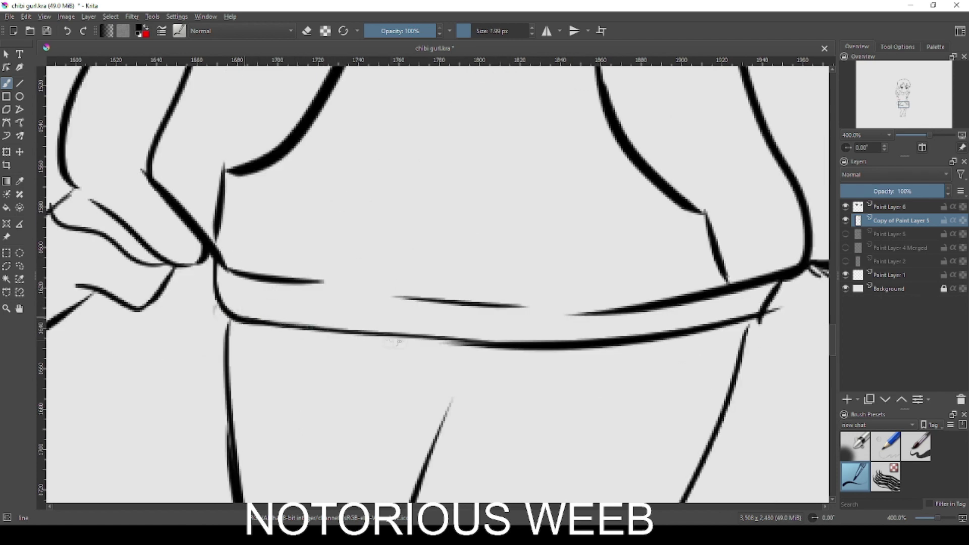
drag(545, 348, 445, 349)
drag(232, 329, 402, 347)
Step: Erase the overhanging line ends at the hoodie hem's right corner and touch up the lines of the right cuff
drag(552, 378, 457, 402)
key(e)
key(e)
drag(556, 344, 551, 361)
drag(643, 333, 550, 368)
key(e)
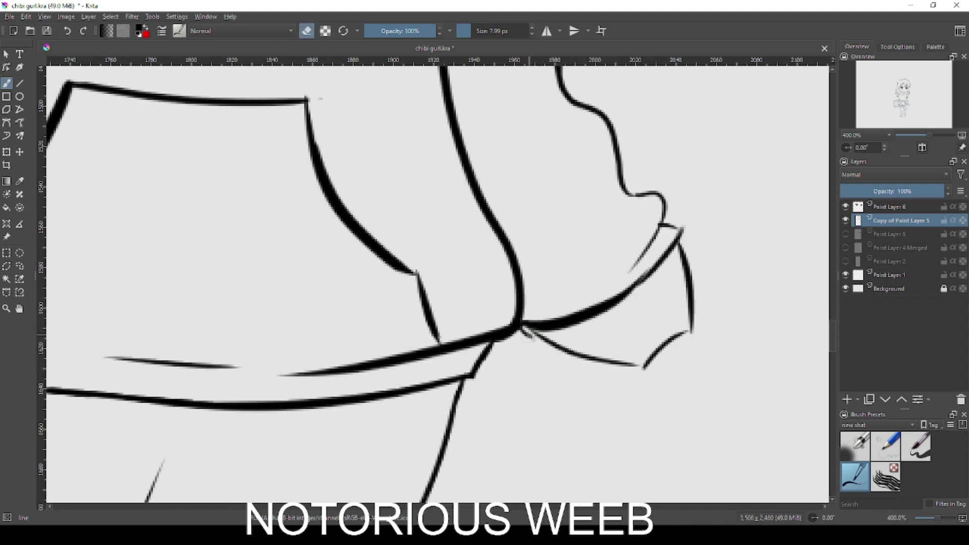
mouse_move(549, 266)
mouse_down()
mouse_move(532, 309)
mouse_move(413, 360)
mouse_up()
key(e)
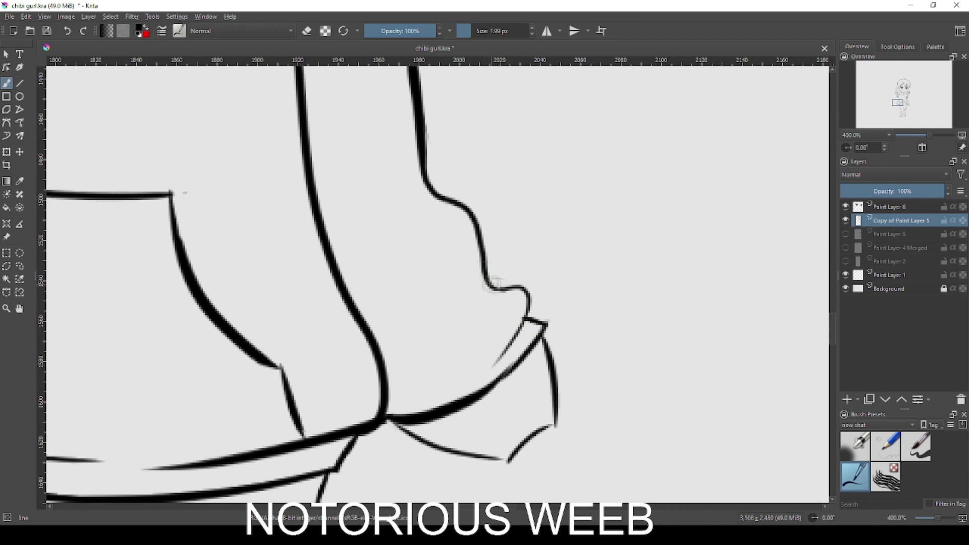
drag(496, 223, 519, 245)
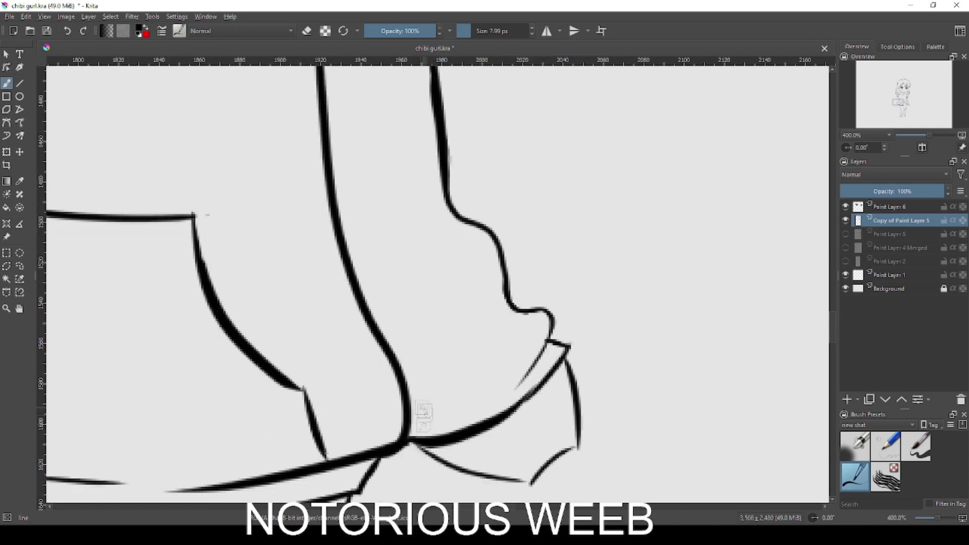
key(ctrl+z)
mouse_move(514, 410)
mouse_down()
mouse_move(544, 384)
mouse_move(536, 387)
mouse_up()
Step: Extend the right side of the neck down to meet the hood's inner edge
mouse_move(426, 152)
mouse_down()
mouse_move(426, 344)
mouse_move(439, 429)
mouse_up()
drag(383, 126, 486, 356)
drag(318, 285, 487, 365)
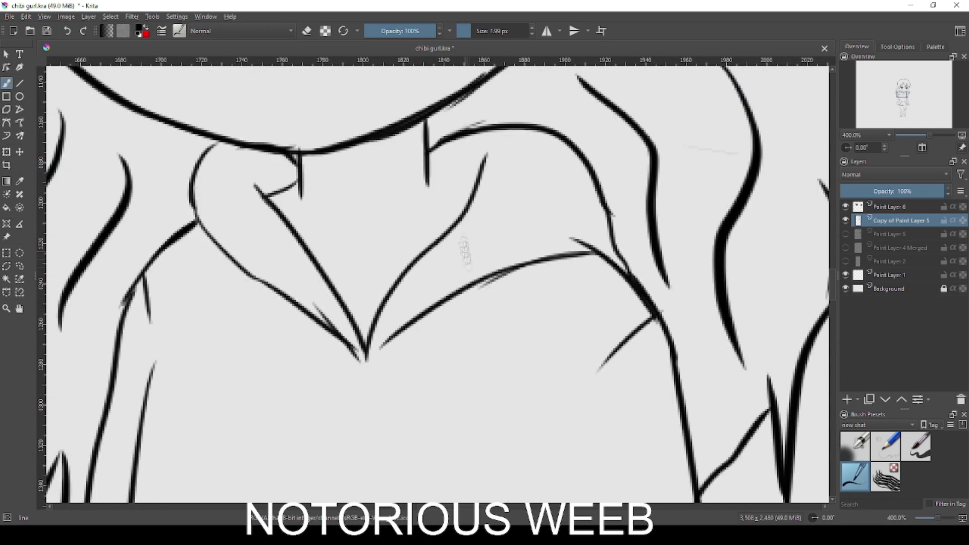
drag(426, 183, 459, 203)
key(ctrl+z)
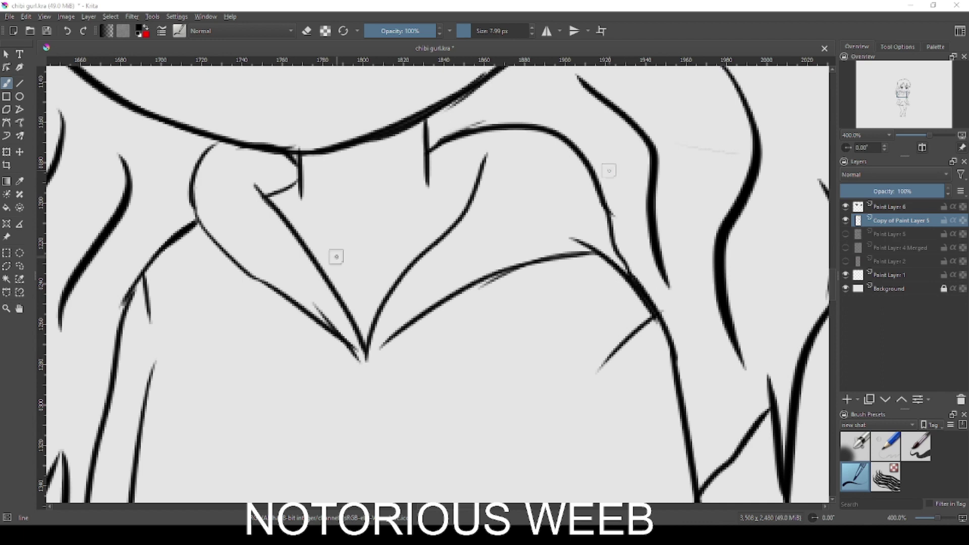
mouse_move(401, 273)
mouse_down()
mouse_move(470, 147)
mouse_move(418, 267)
mouse_up()
key(e)
key(e)
mouse_move(427, 178)
mouse_down()
mouse_move(428, 199)
mouse_move(445, 202)
mouse_move(435, 190)
mouse_up()
key(ctrl+z)
scroll(436, 190, down, 6)
scroll(474, 225, up, 5)
drag(335, 220, 514, 368)
scroll(516, 366, up, 1)
drag(543, 227, 540, 353)
scroll(541, 354, up, 1)
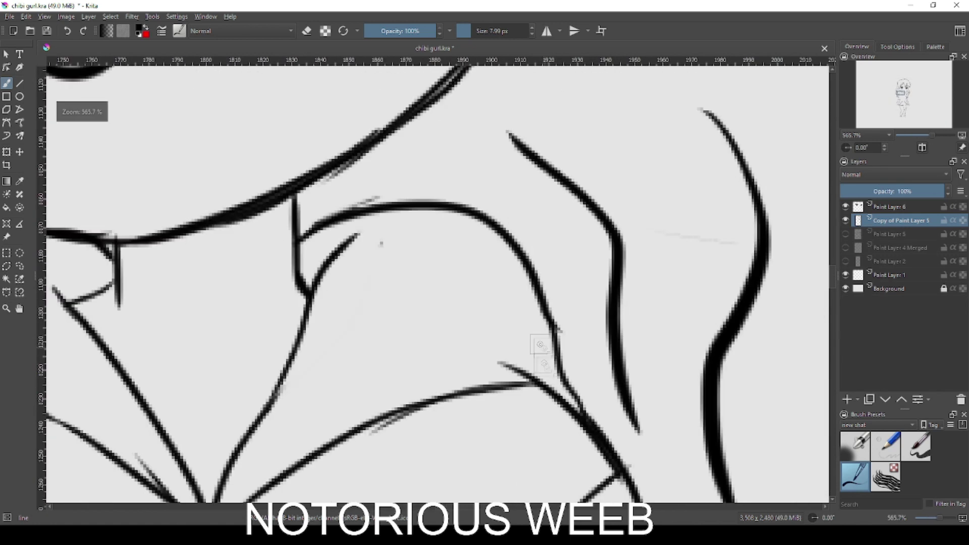
Step: Reinforce the hood's right upper curve and erase the stray doubled marks along the jaw line
drag(298, 241, 340, 221)
drag(428, 208, 525, 256)
drag(435, 160, 530, 308)
key(e)
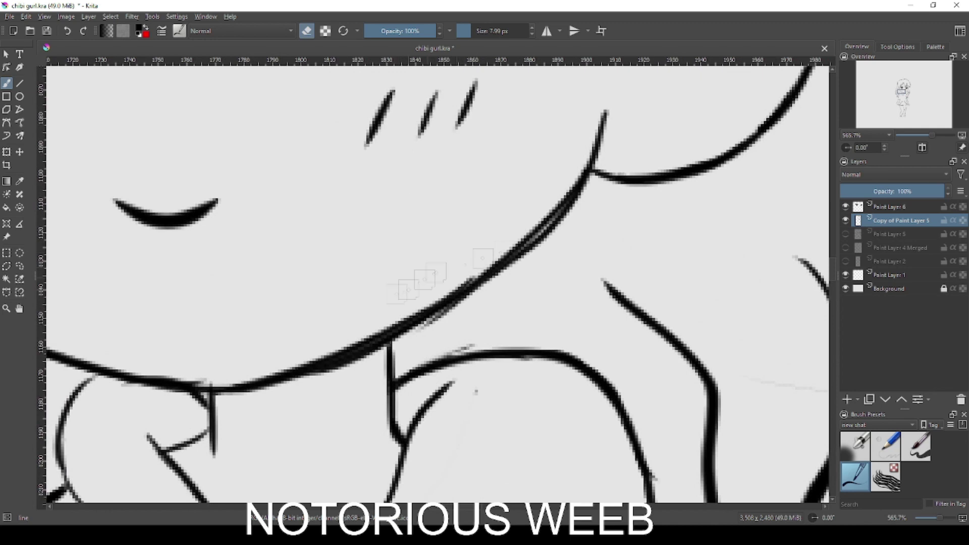
drag(412, 333, 484, 299)
drag(309, 382, 377, 350)
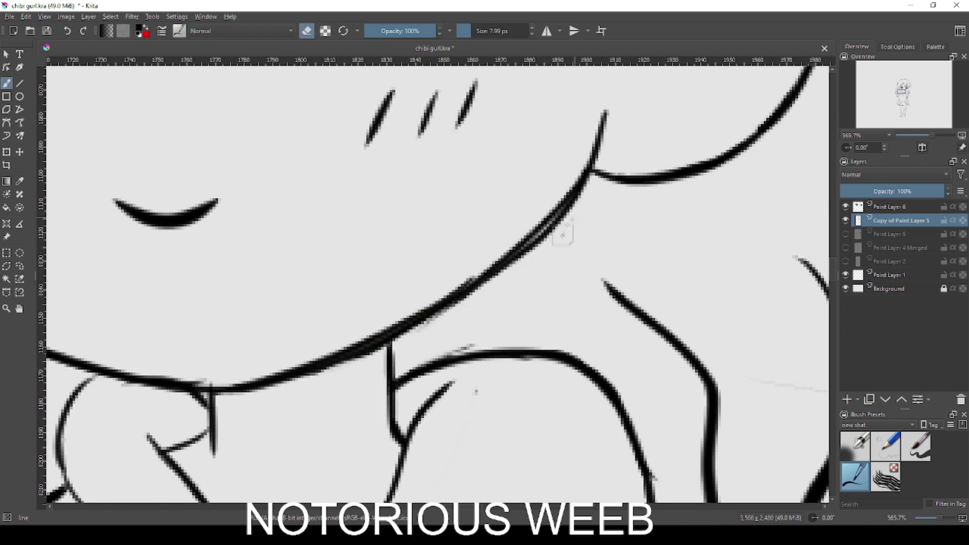
mouse_move(433, 335)
mouse_down()
mouse_move(629, 152)
mouse_move(626, 167)
mouse_up()
Step: Touch up the hood's left side beside the neck and erase the stray strokes along its lower edge
key(e)
drag(491, 161, 444, 184)
mouse_move(492, 162)
mouse_down()
mouse_move(446, 181)
mouse_move(472, 203)
mouse_up()
drag(494, 122, 495, 174)
mouse_move(380, 104)
mouse_down()
mouse_move(359, 126)
mouse_move(349, 186)
mouse_move(367, 238)
mouse_move(490, 340)
mouse_up()
drag(419, 287, 536, 358)
key(e)
drag(506, 327, 551, 375)
drag(193, 333, 384, 238)
Step: Redraw the left shoulder line below the hood as a clean, thicker stroke
key(e)
drag(459, 203, 428, 275)
drag(448, 222, 495, 165)
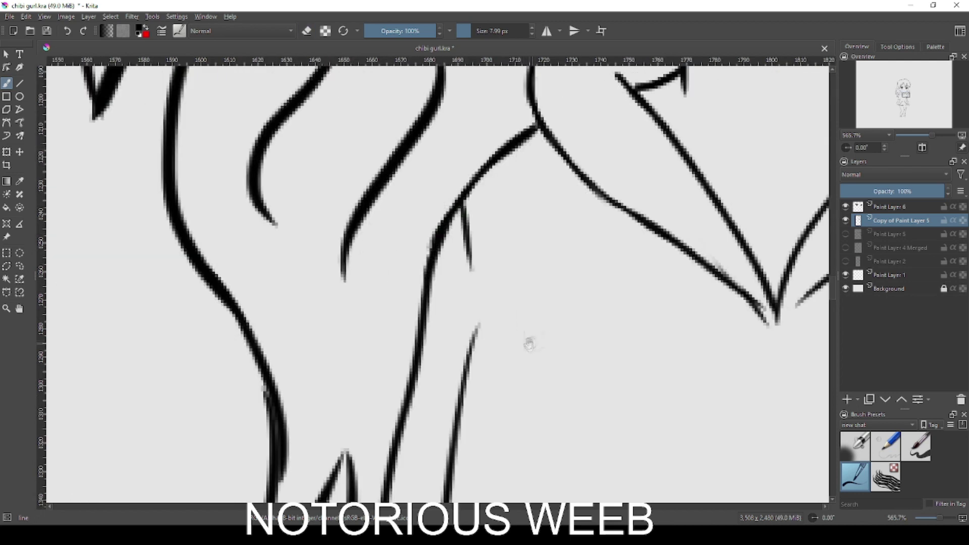
drag(403, 474, 504, 96)
drag(414, 494, 512, 199)
Step: Trim and retouch the left sleeve's outer line and close the gap at its cuff
drag(452, 174, 411, 301)
key(e)
mouse_move(404, 360)
mouse_down()
mouse_move(436, 302)
mouse_move(411, 338)
mouse_up()
key(e)
drag(426, 298, 475, 194)
drag(404, 454, 489, 203)
mouse_move(444, 302)
mouse_down()
mouse_move(407, 329)
mouse_move(476, 333)
mouse_move(537, 394)
mouse_move(612, 411)
mouse_move(627, 402)
mouse_up()
drag(673, 452, 601, 381)
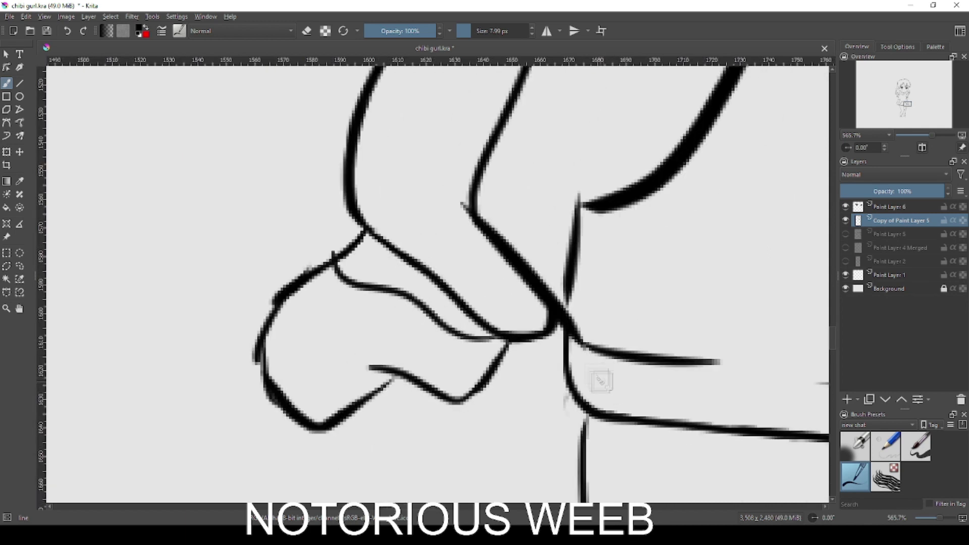
Step: Try filling the hoodie's body with red using the Fill tool
drag(693, 348, 580, 355)
scroll(580, 356, down, 3)
drag(672, 323, 560, 372)
drag(594, 281, 532, 404)
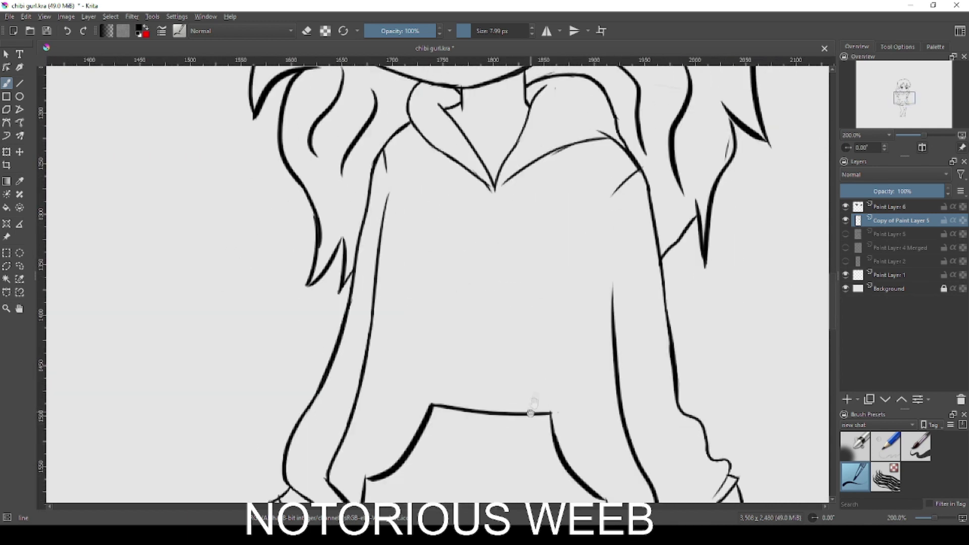
scroll(537, 383, down, 1)
key(f)
key(x)
click(583, 315)
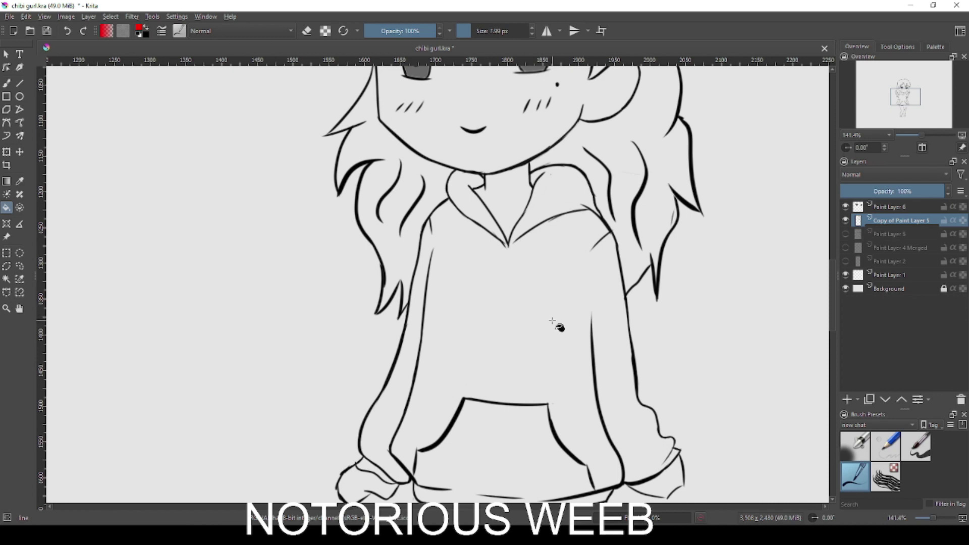
key(ctrl+z)
scroll(559, 333, down, 1)
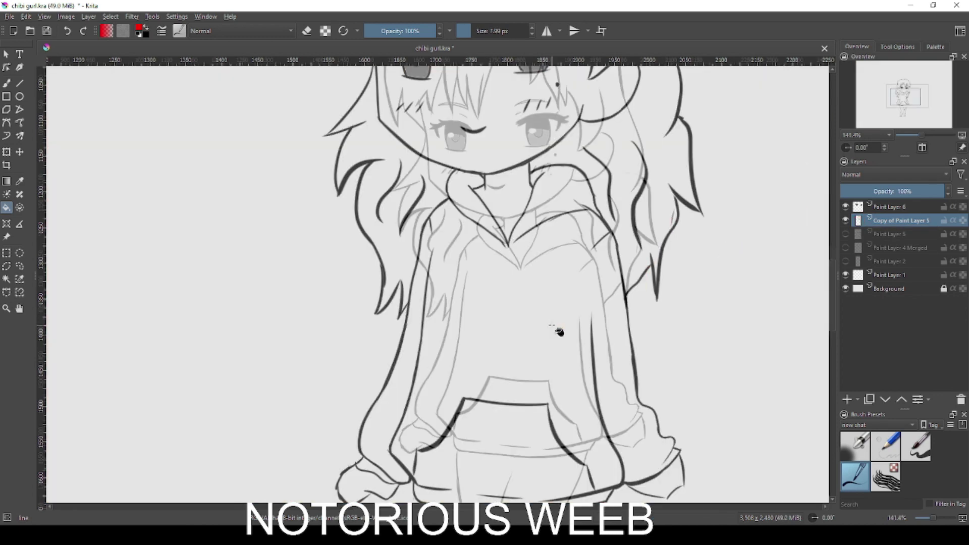
Step: Try selecting the contiguous area inside the hoodie and filling the selection with red
key(b)
key(2)
click(6, 279)
key(1)
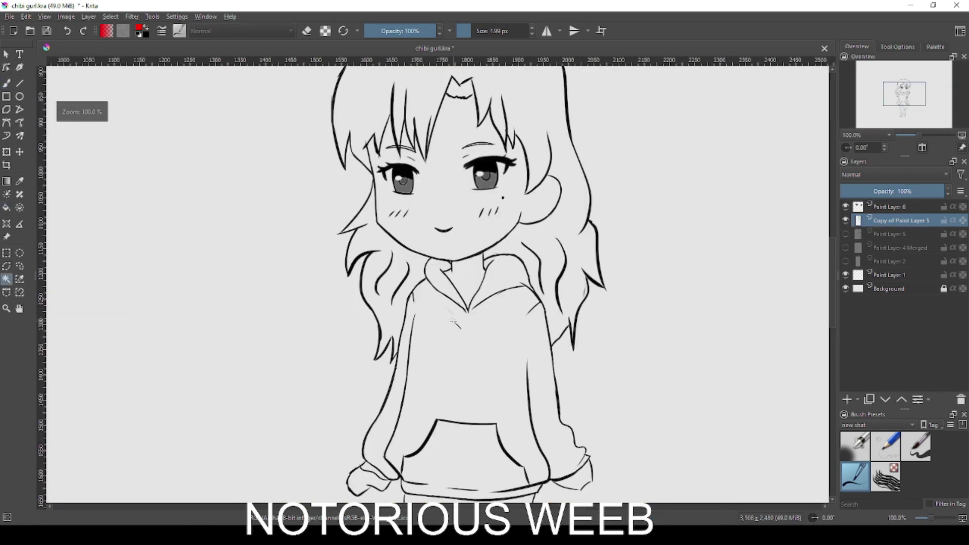
scroll(457, 322, down, 1)
click(450, 320)
key(f)
click(449, 319)
key(ctrl+z)
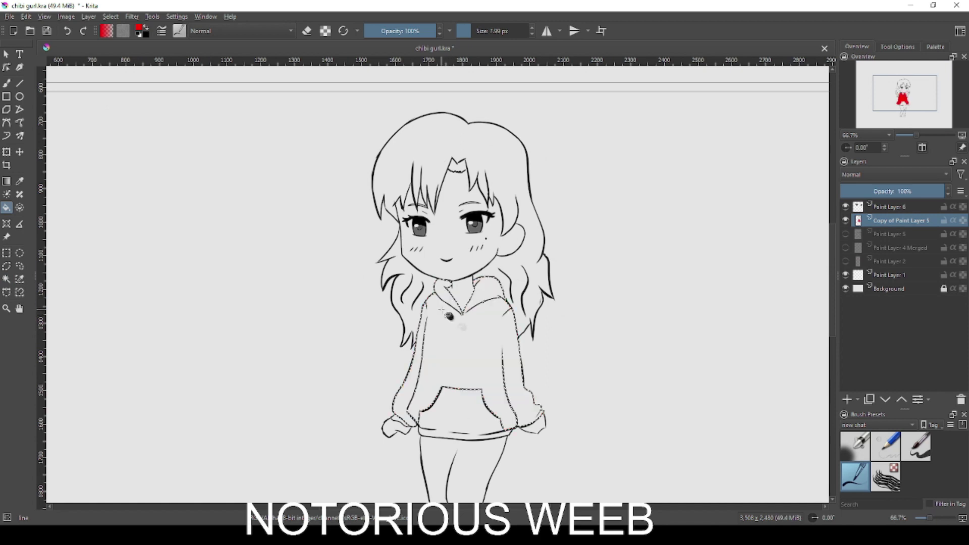
Step: Clear the selection around the hoodie and bring up the Fill tool's settings
scroll(470, 330, up, 2)
click(903, 47)
key(b)
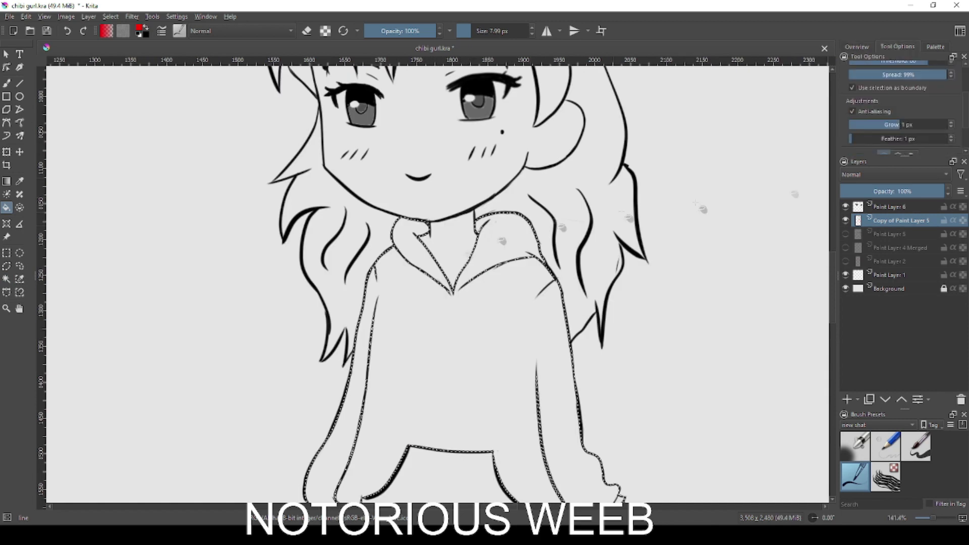
key(w)
right_click(528, 277)
click(550, 284)
key(f)
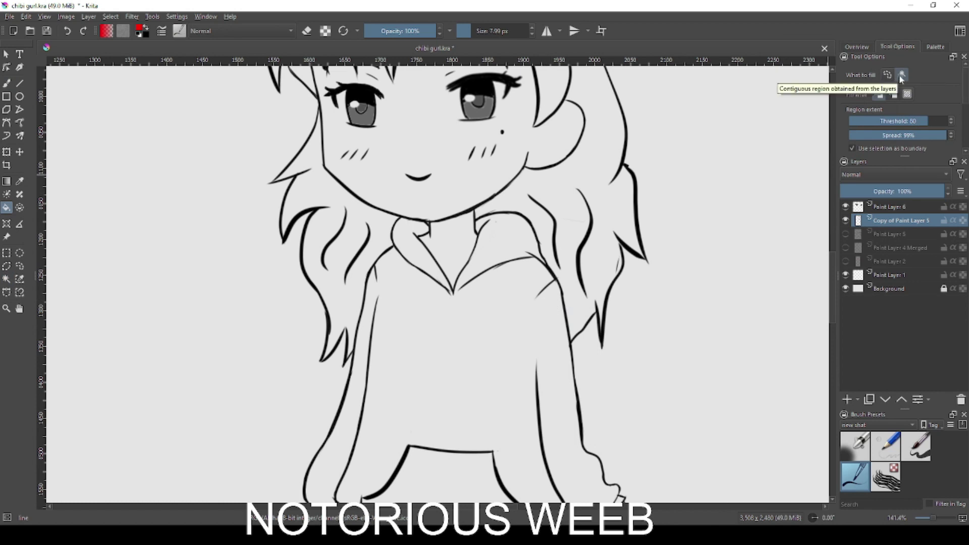
Step: Try red fills on the hoodie and the background with Grow and Feather at 0 px
scroll(960, 115, down, 2)
drag(845, 166, 838, 168)
click(420, 394)
click(670, 218)
key(ctrl+z)
key(ctrl+z)
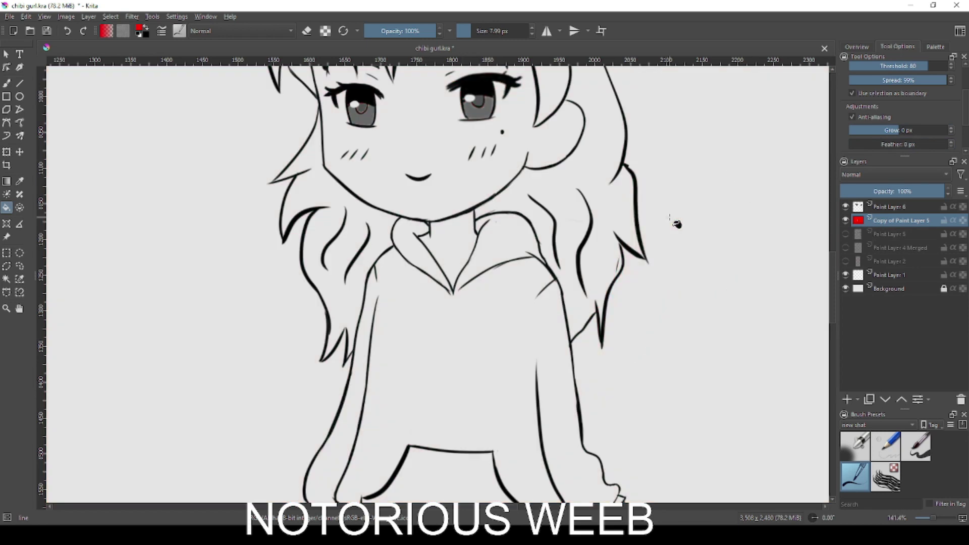
Step: Try a red fill of the hoodie with the reference limited to the current layer and Grow at 0 px
scroll(507, 359, down, 2)
scroll(903, 134, down, 2)
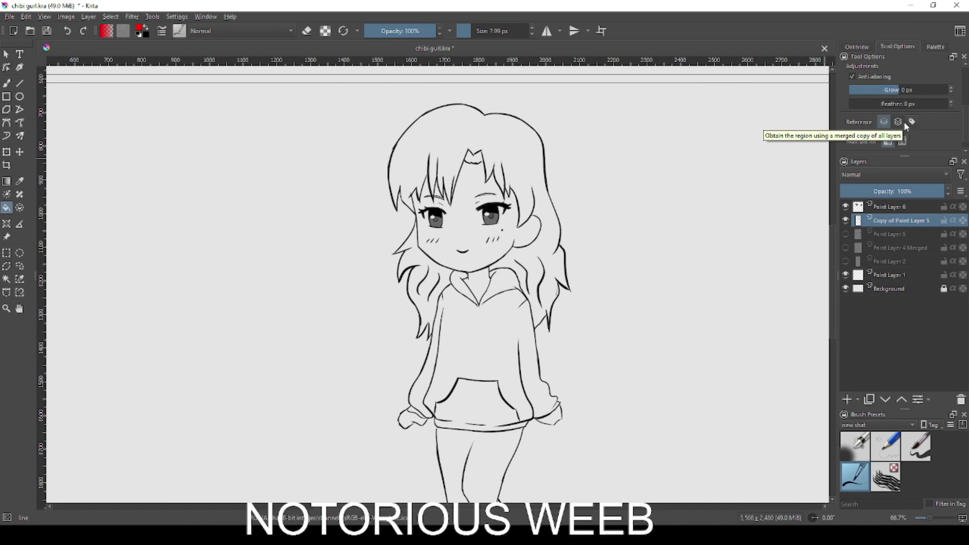
scroll(959, 140, down, 1)
click(492, 337)
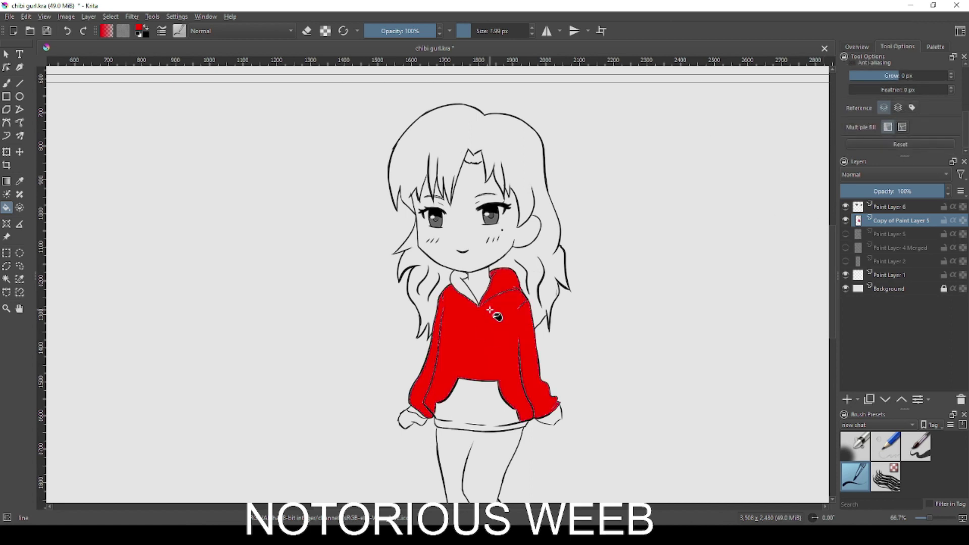
scroll(479, 227, up, 2)
scroll(499, 262, down, 1)
Step: Set the fill's Grow to 1 px and test red fills on the hoodie, undoing each one
click(952, 74)
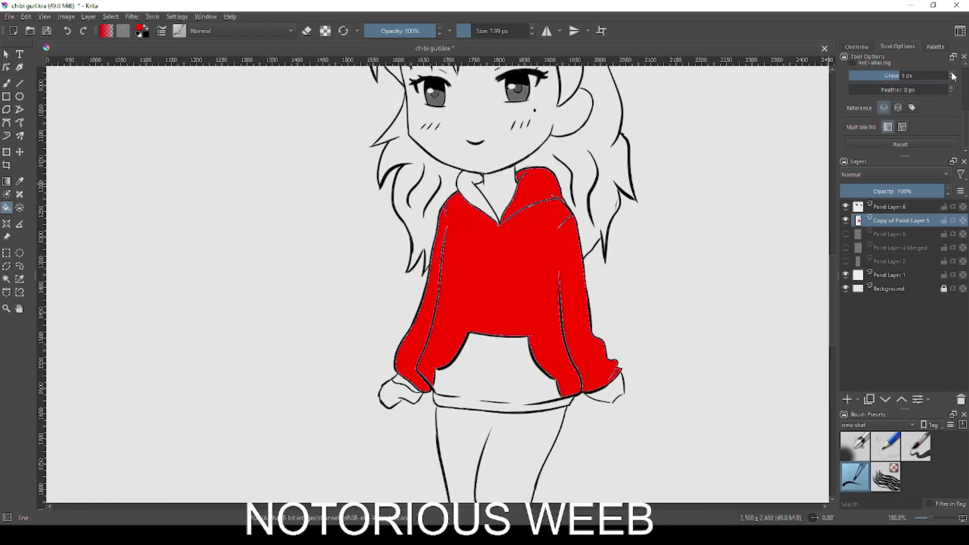
key(ctrl+z)
click(521, 272)
key(ctrl+z)
scroll(514, 268, down, 3)
click(510, 217)
click(528, 170)
key(ctrl+z)
Step: Ink one black ground line beneath both shoes, showing the Paint Layer 4 Merged sketch as reference and hiding it again
scroll(547, 400, up, 3)
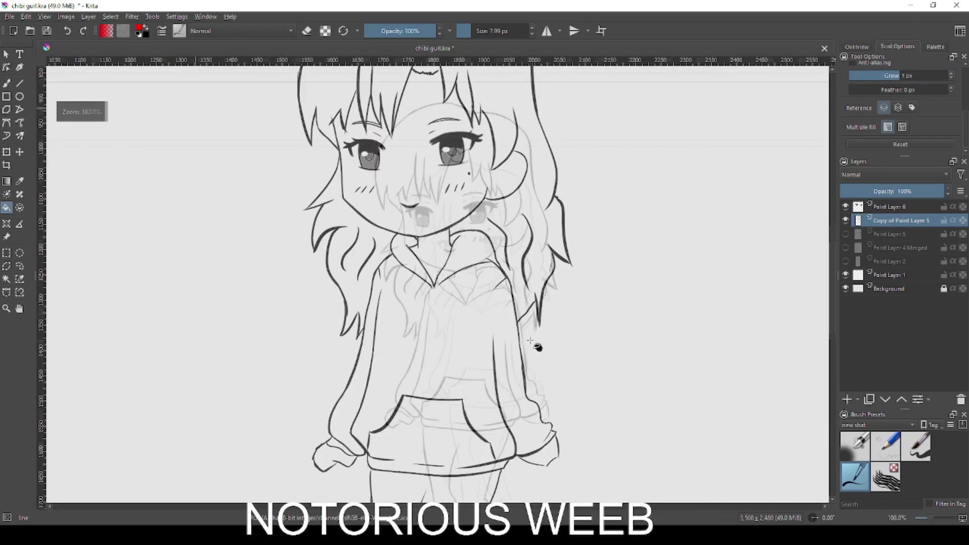
scroll(538, 382, up, 3)
key(b)
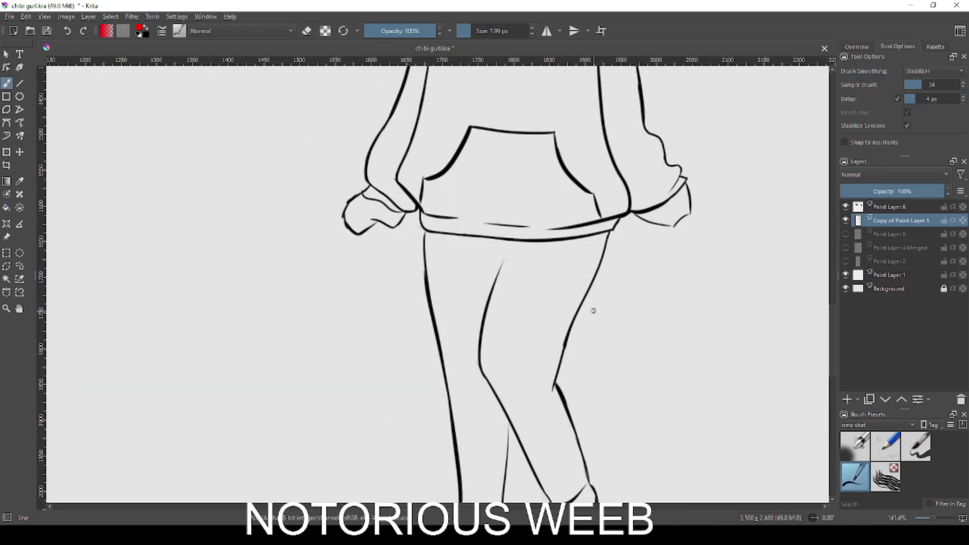
scroll(588, 295, up, 3)
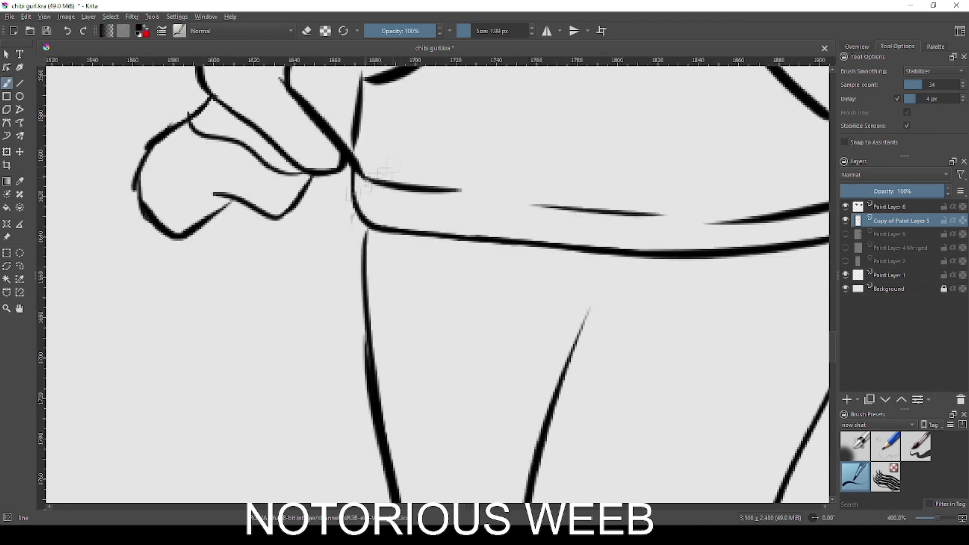
drag(490, 345, 480, 134)
drag(454, 474, 429, 76)
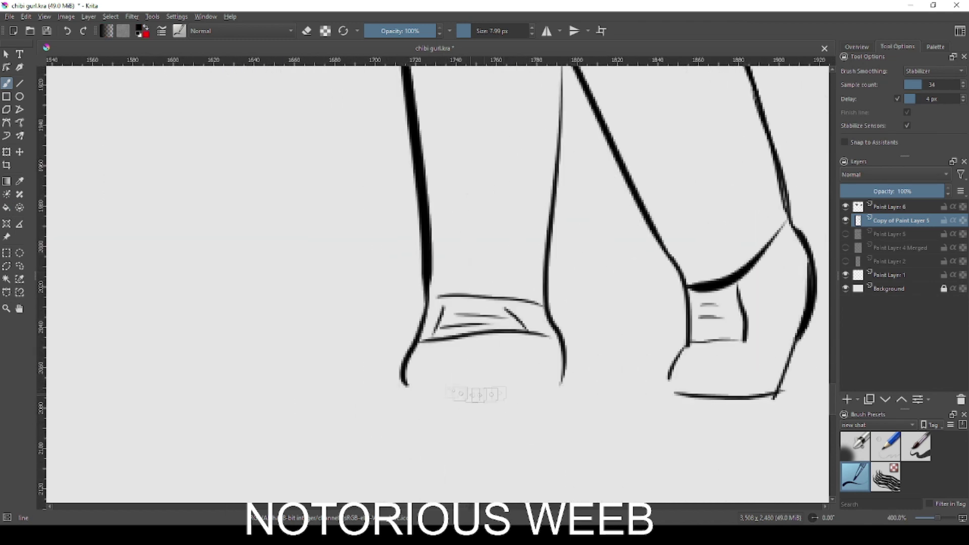
click(846, 248)
drag(404, 386, 558, 387)
key(ctrl+z)
drag(324, 391, 660, 403)
key(ctrl+z)
drag(399, 385, 824, 406)
click(846, 248)
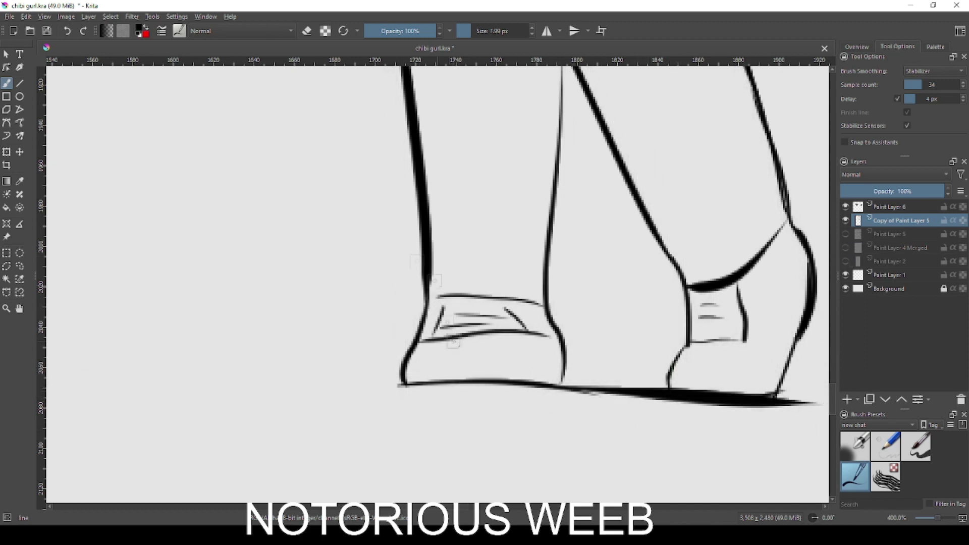
Step: Ink the trouser hem across the left ankle and touch up the outline of the left leg and shoe
drag(426, 299, 546, 305)
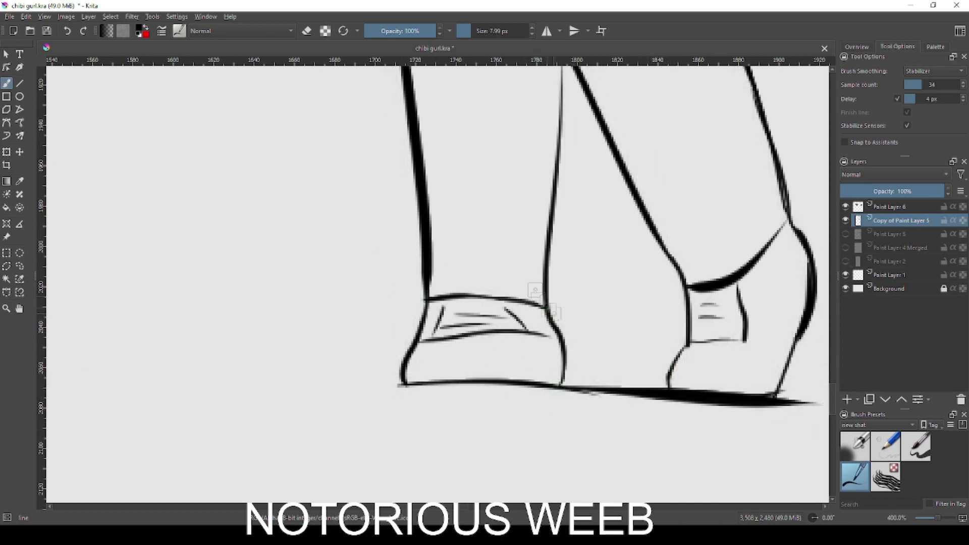
mouse_move(788, 247)
mouse_down()
mouse_move(595, 351)
mouse_move(600, 317)
mouse_up()
drag(381, 180, 437, 318)
drag(425, 285, 412, 394)
key(ctrl+z)
key(ctrl+z)
key(ctrl+z)
mouse_move(425, 302)
mouse_down()
mouse_move(414, 418)
mouse_move(423, 358)
mouse_up()
drag(426, 282, 420, 349)
drag(552, 202, 471, 334)
drag(505, 202, 510, 348)
drag(514, 138, 539, 279)
Step: Fill both trouser legs with black at a fill threshold of 8
scroll(538, 279, down, 4)
key(f)
click(533, 243)
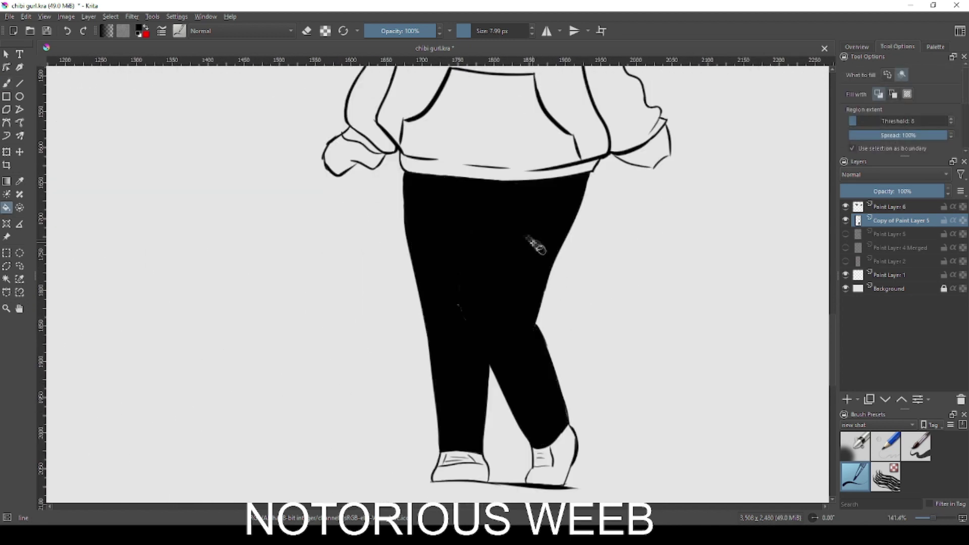
Step: Fill the hoodie, including its sleeves and front pocket, with red
scroll(528, 240, down, 2)
scroll(555, 309, up, 5)
key(b)
key(e)
scroll(576, 333, down, 5)
key(f)
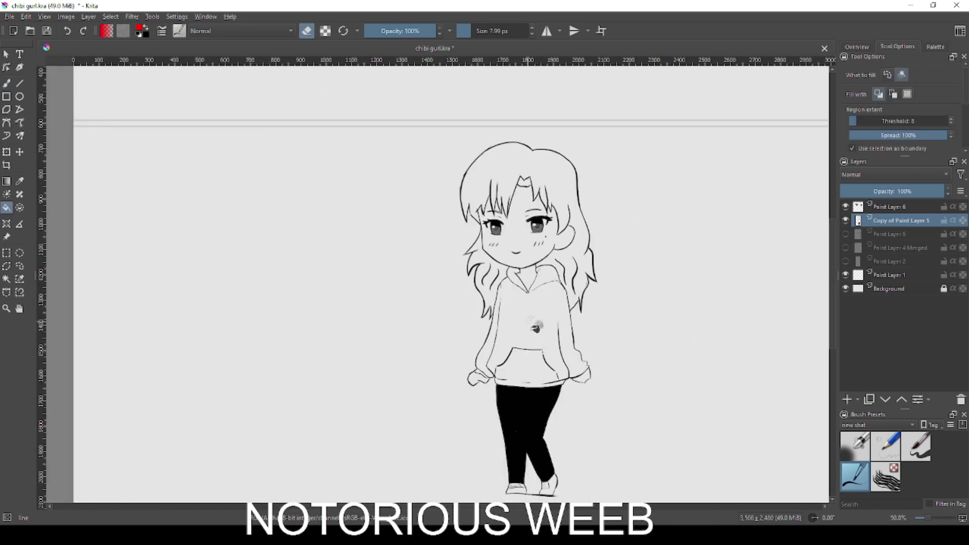
key(e)
click(560, 321)
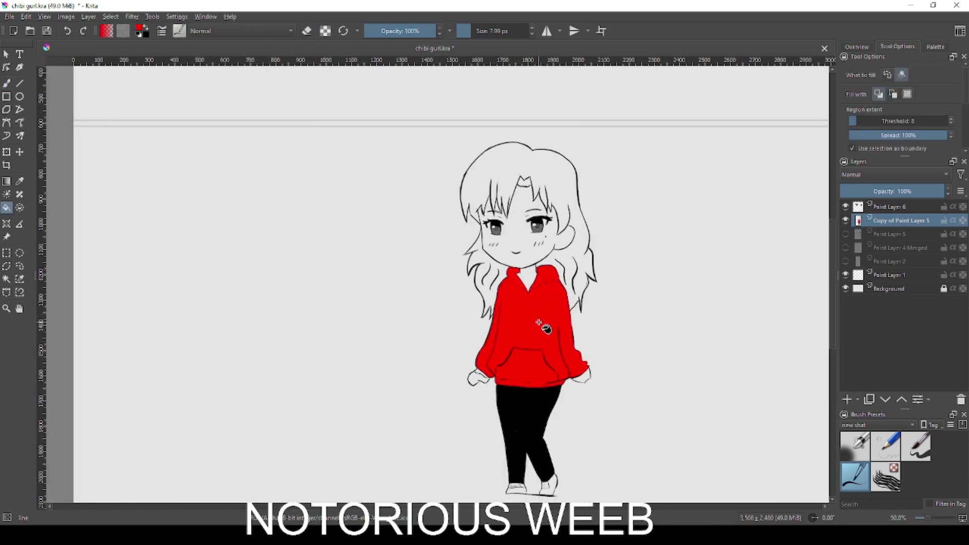
Step: Fill the face with the pale skin tone from the colour palette
click(934, 46)
click(873, 72)
click(507, 242)
Step: Try filling the hair with a blue palette swatch
click(853, 121)
click(588, 190)
key(ctrl+z)
Step: Fill the hair and its lower wavy strands with the blue palette swatch Color 29
click(844, 110)
click(851, 118)
click(560, 180)
click(524, 183)
key(ctrl+z)
click(497, 269)
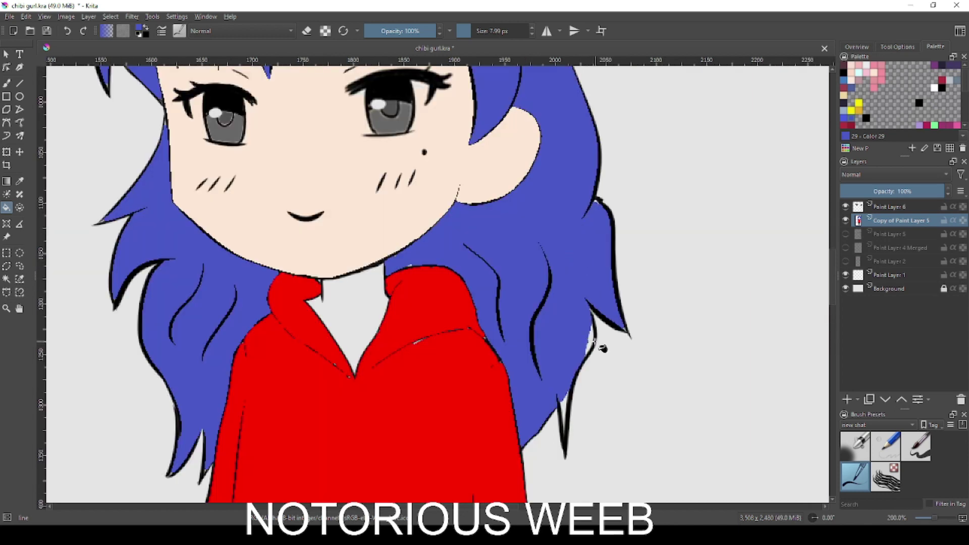
scroll(594, 339, down, 4)
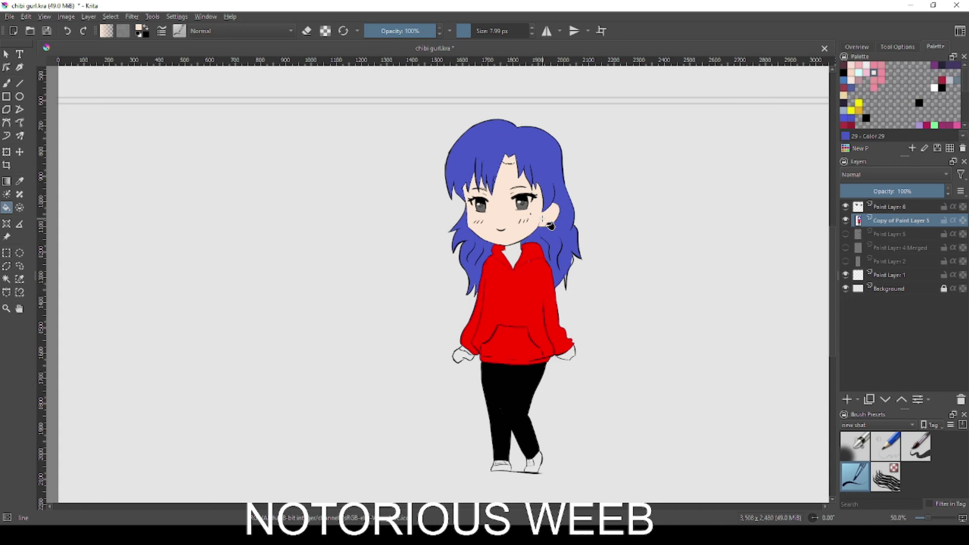
scroll(562, 302, up, 3)
scroll(562, 272, down, 2)
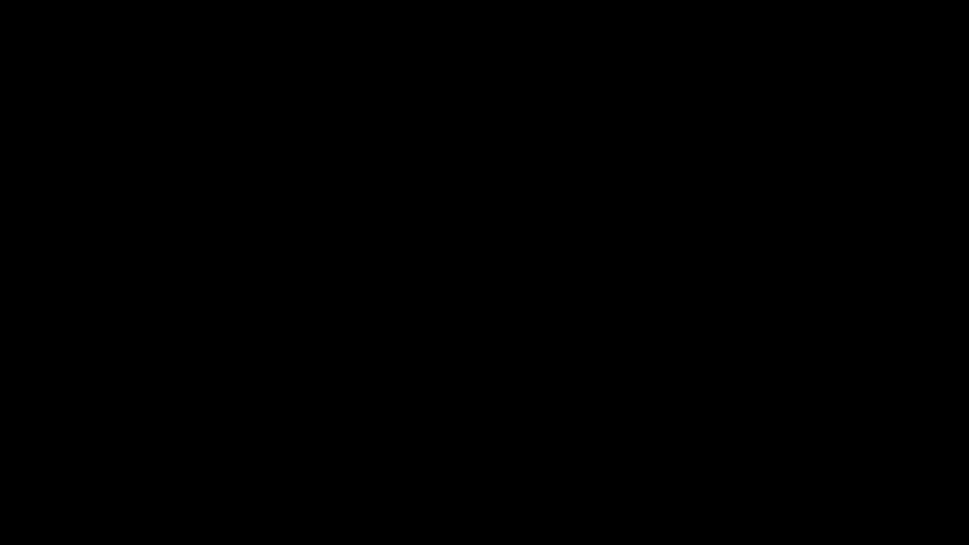